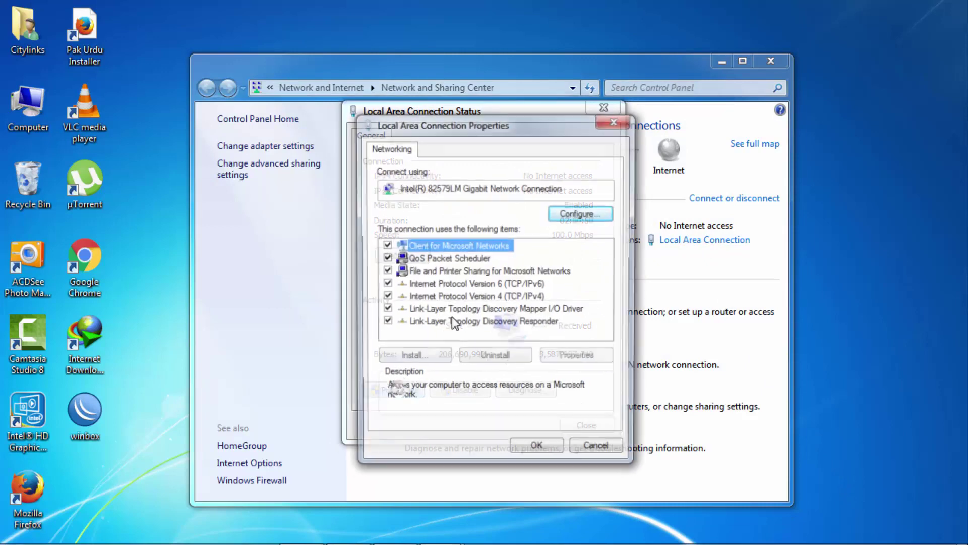
Check the adapter's IPv4 settings: static IP 192.168.1.100 with mask 255.255.255.0.
{"action": "left_click", "coordinate": [497, 285]}
{"action": "double_click", "coordinate": [498, 297]}
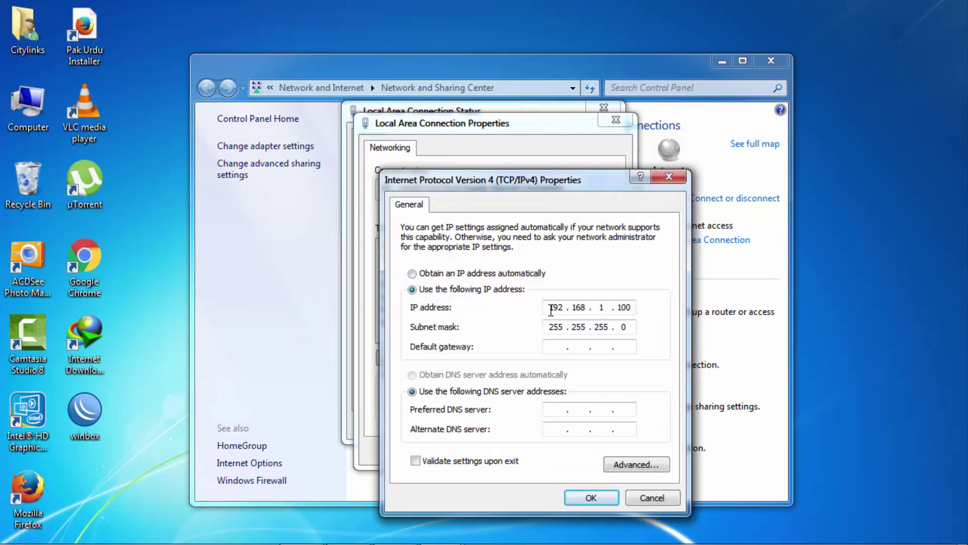
{"action": "double_click", "coordinate": [553, 307]}
{"action": "double_click", "coordinate": [618, 307]}
Confirm the IPv4 and connection properties, then close all network windows.
{"action": "left_click", "coordinate": [597, 499]}
{"action": "left_click", "coordinate": [553, 451]}
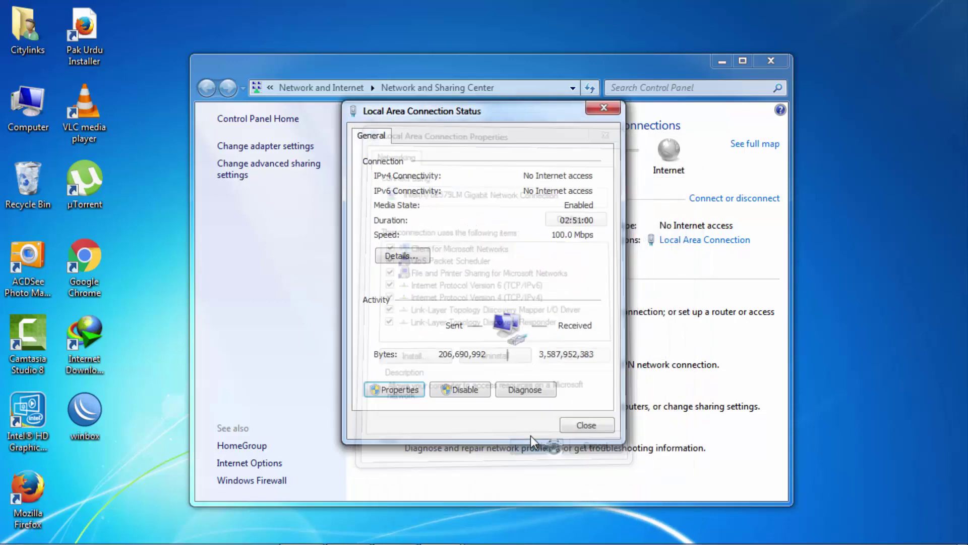
{"action": "left_click", "coordinate": [579, 429]}
{"action": "left_click", "coordinate": [770, 61]}
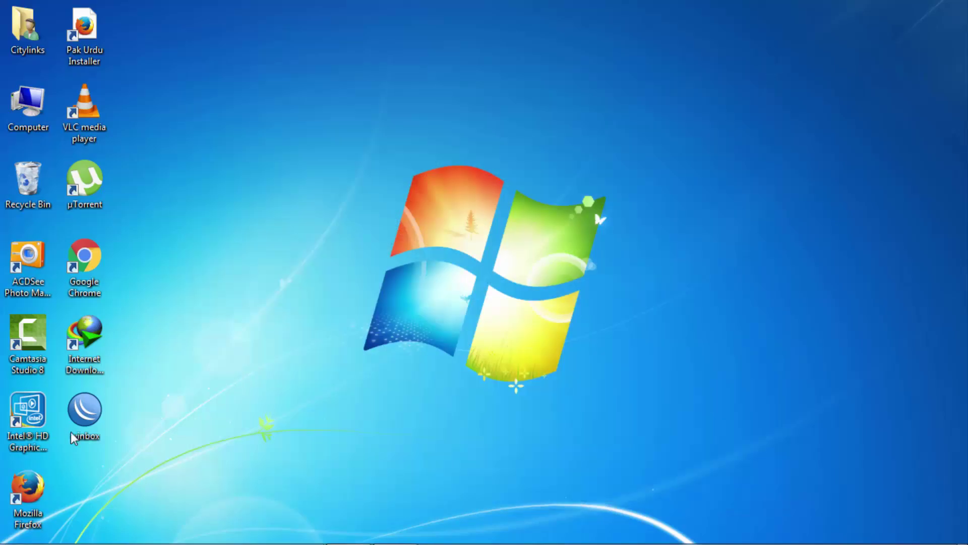
Launch Firefox and load the device address 192.168.1.20.
{"action": "double_click", "coordinate": [27, 497]}
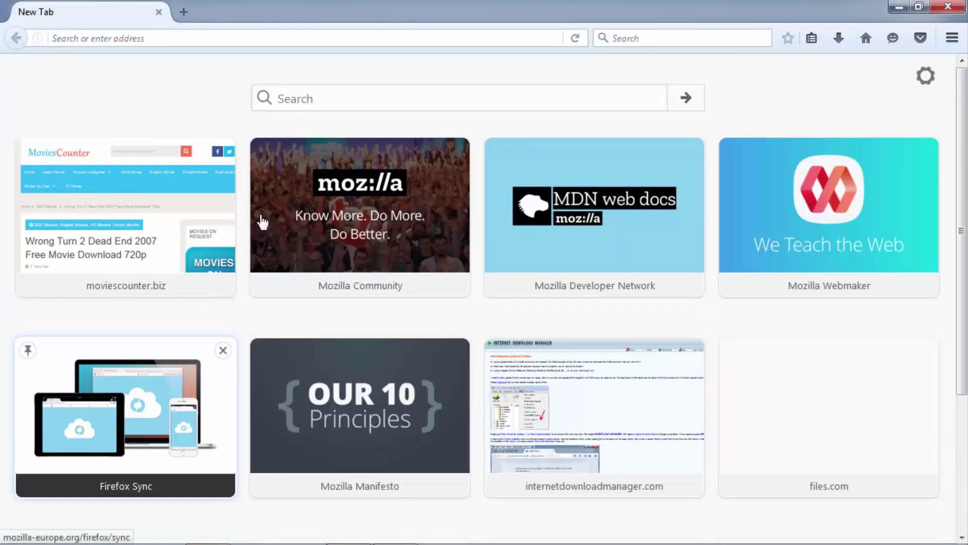
{"action": "left_click", "coordinate": [176, 36]}
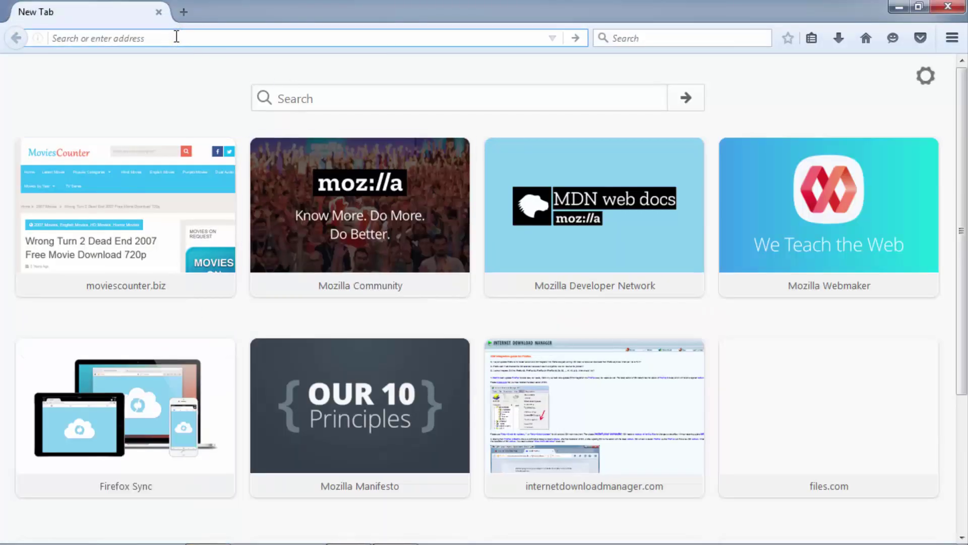
{"action": "type", "text": "192.168.1.20/"}
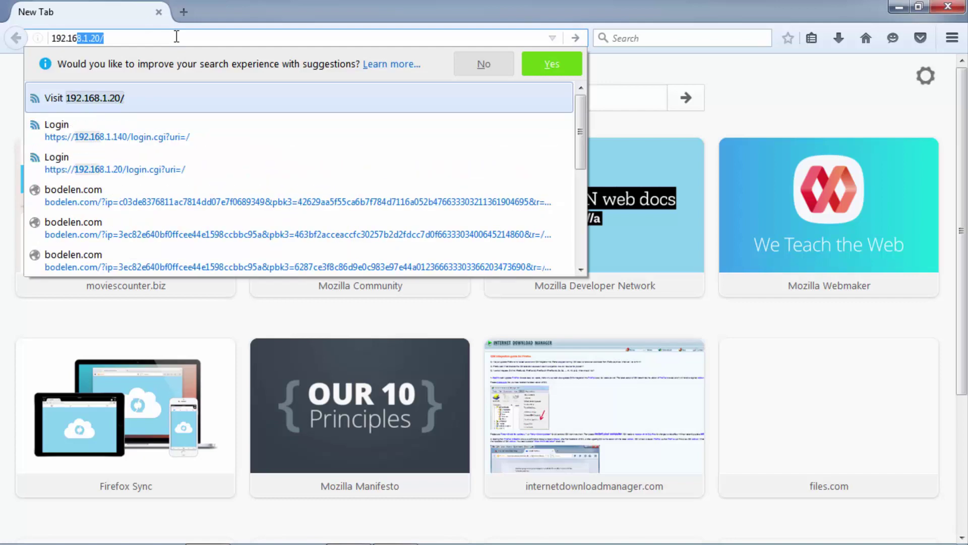
{"action": "key", "text": "Return"}
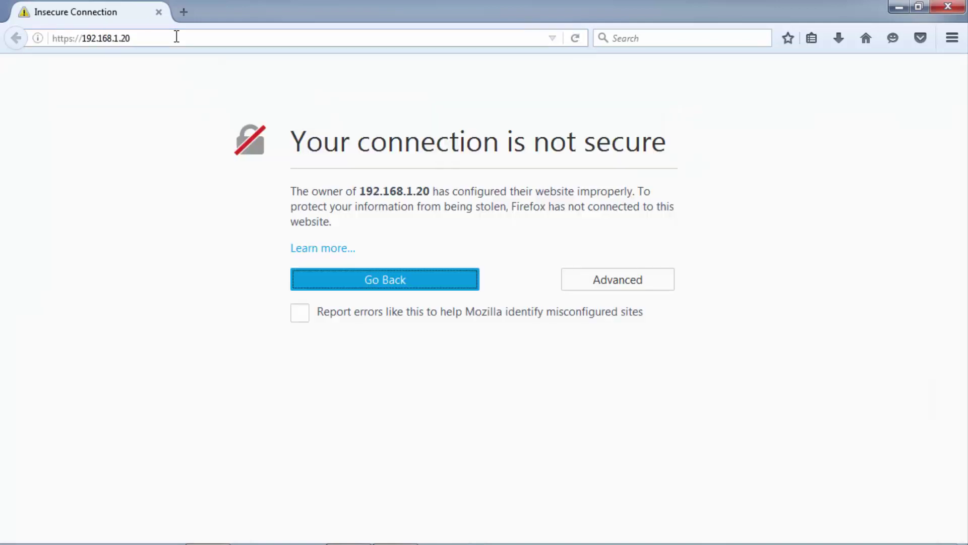
Add and confirm a security exception for the device's self-signed certificate.
{"action": "left_click", "coordinate": [619, 279]}
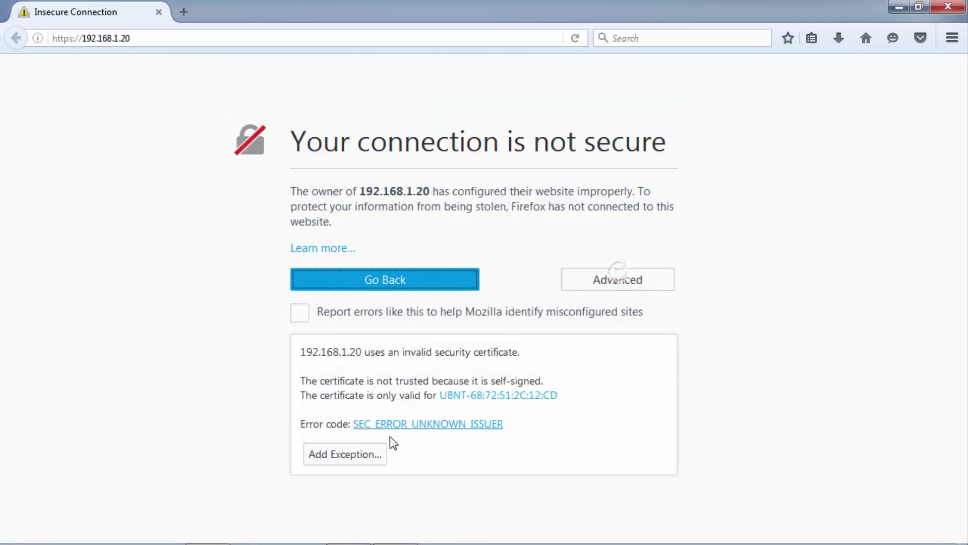
{"action": "left_click", "coordinate": [355, 455]}
{"action": "left_click", "coordinate": [556, 440]}
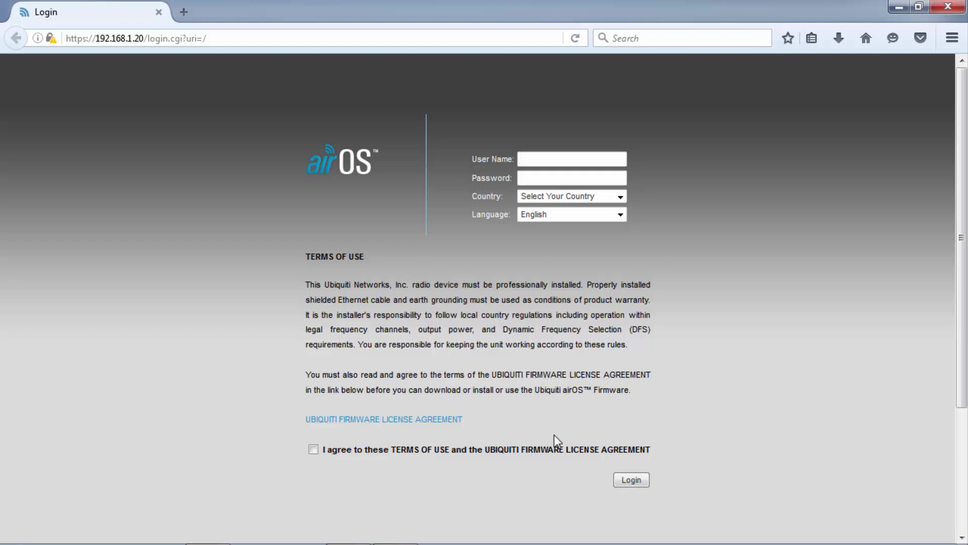
Enter the default airOS user name and password.
{"action": "type", "text": "ubnt"}
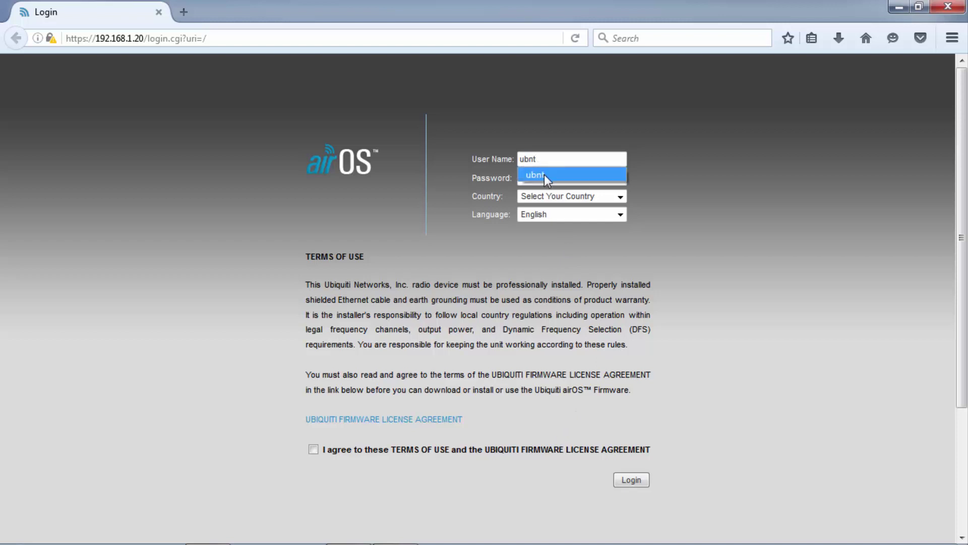
{"action": "left_click", "coordinate": [544, 175]}
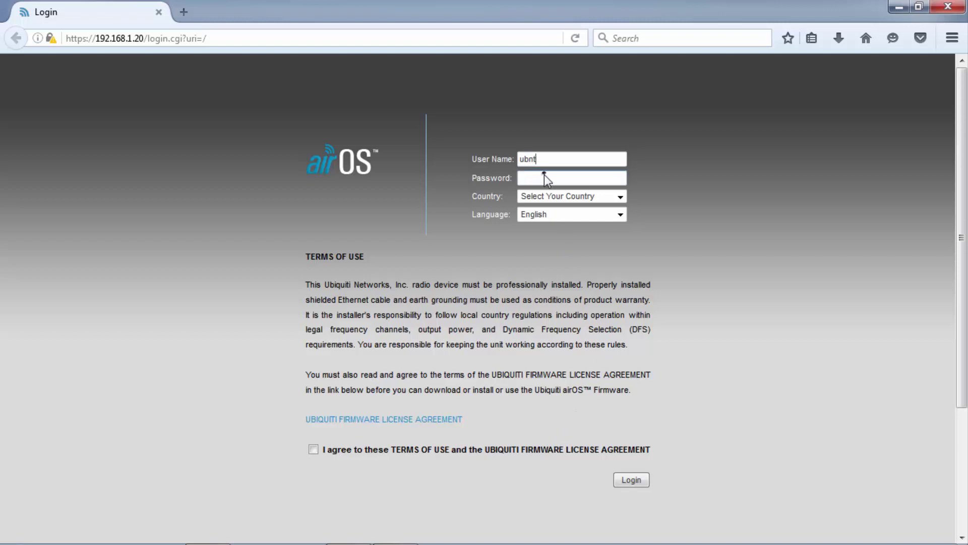
{"action": "left_click", "coordinate": [545, 175]}
{"action": "type", "text": "ubnt"}
Choose Pakistan as the country, accept the terms of use and log in.
{"action": "left_click", "coordinate": [621, 197]}
{"action": "key", "text": "p"}
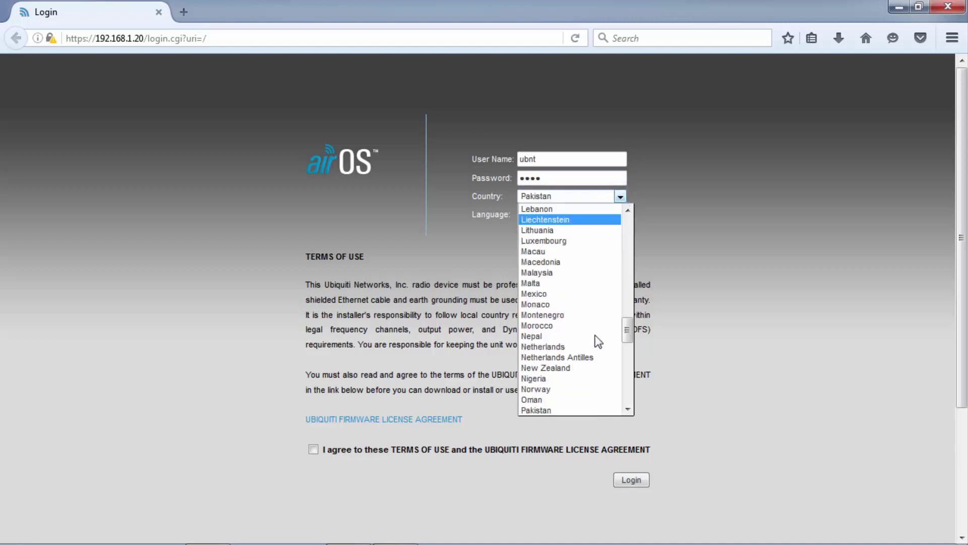
{"action": "left_click", "coordinate": [562, 410]}
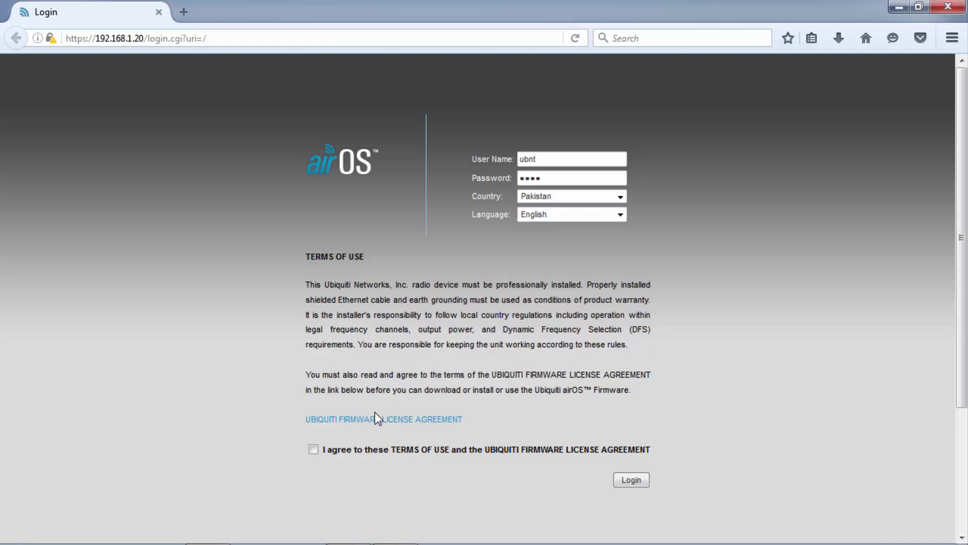
{"action": "left_click", "coordinate": [320, 453]}
{"action": "left_click", "coordinate": [642, 480]}
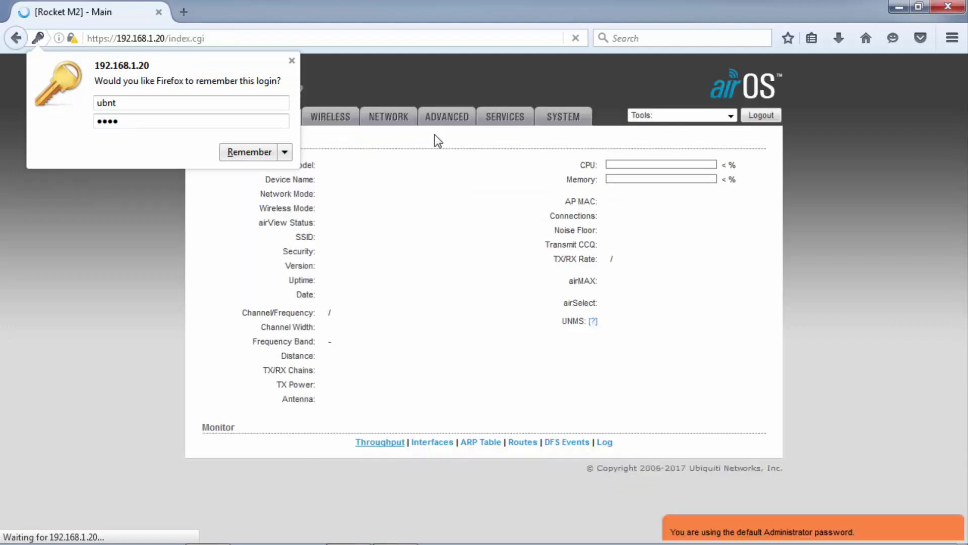
Decline saving the login, dismiss the default-password warning and glance at the Tools list.
{"action": "left_click", "coordinate": [289, 57]}
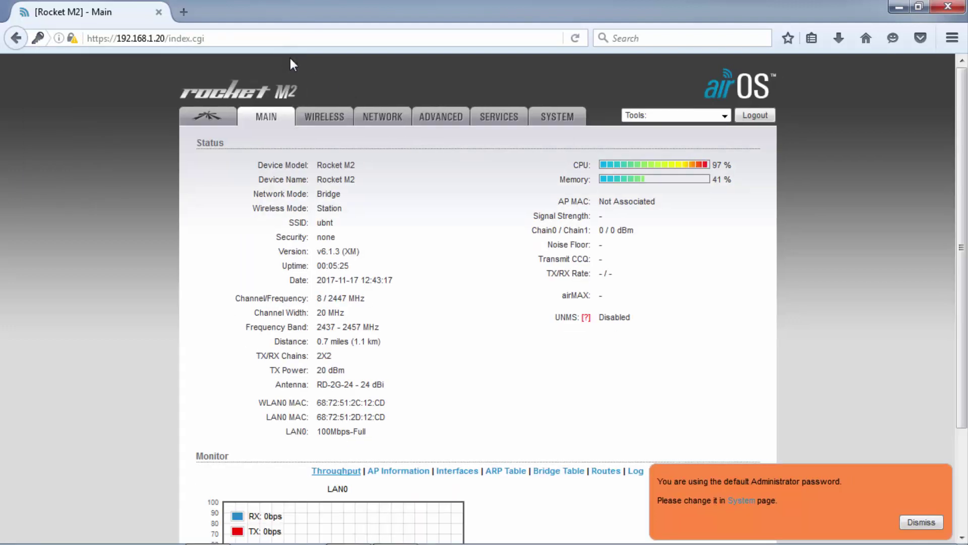
{"action": "left_click", "coordinate": [920, 523]}
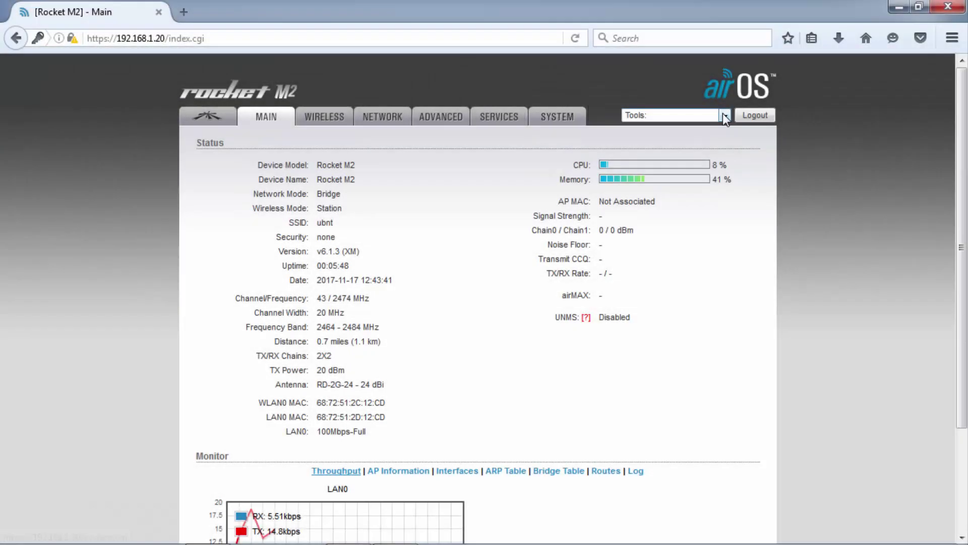
{"action": "left_click", "coordinate": [722, 114]}
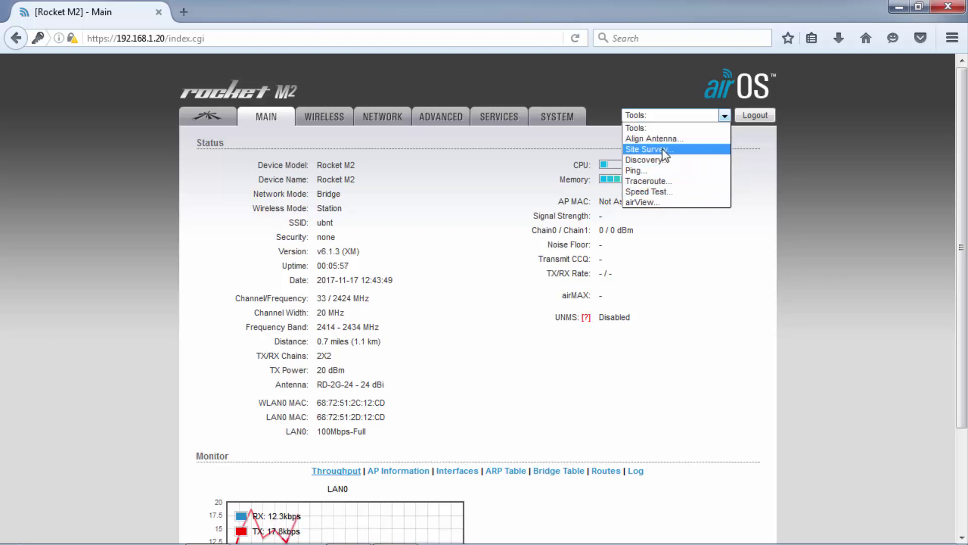
{"action": "left_click", "coordinate": [725, 114]}
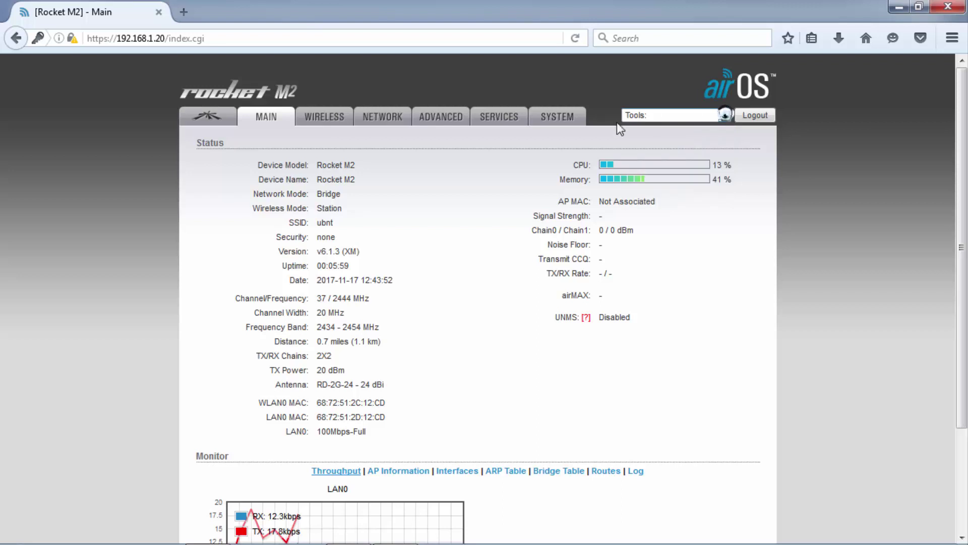
Look over the Wireless and Network tabs, then check firmware v6.1.3 on Main.
{"action": "left_click", "coordinate": [325, 115]}
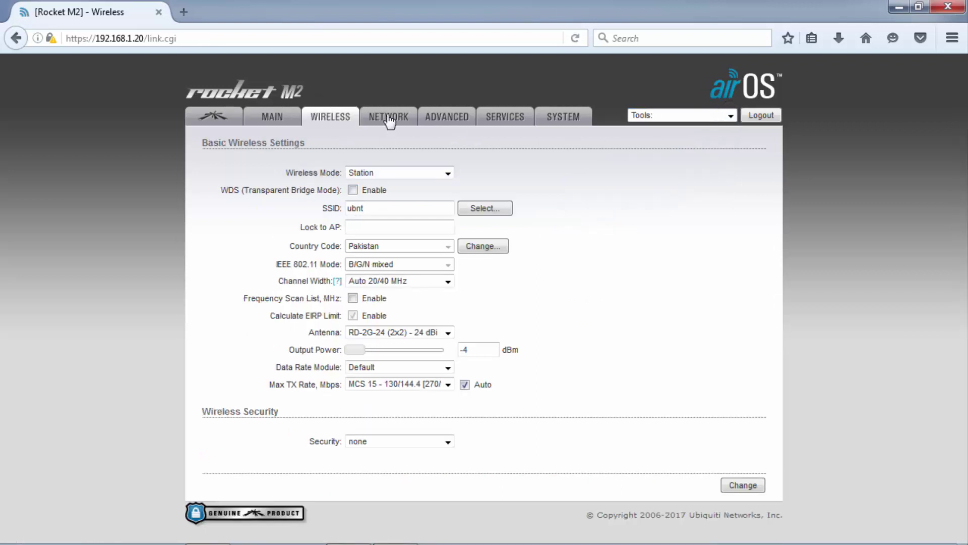
{"action": "left_click", "coordinate": [389, 120]}
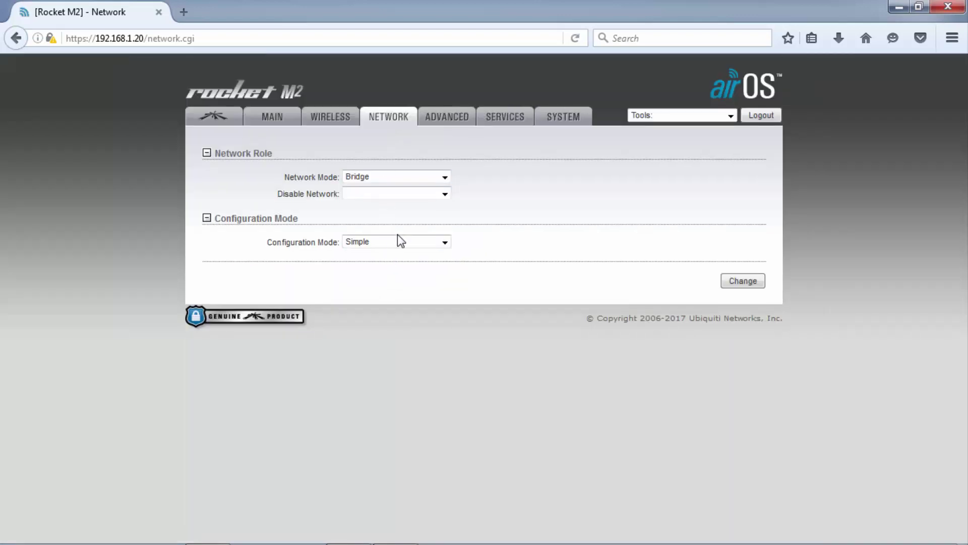
{"action": "left_click", "coordinate": [333, 121]}
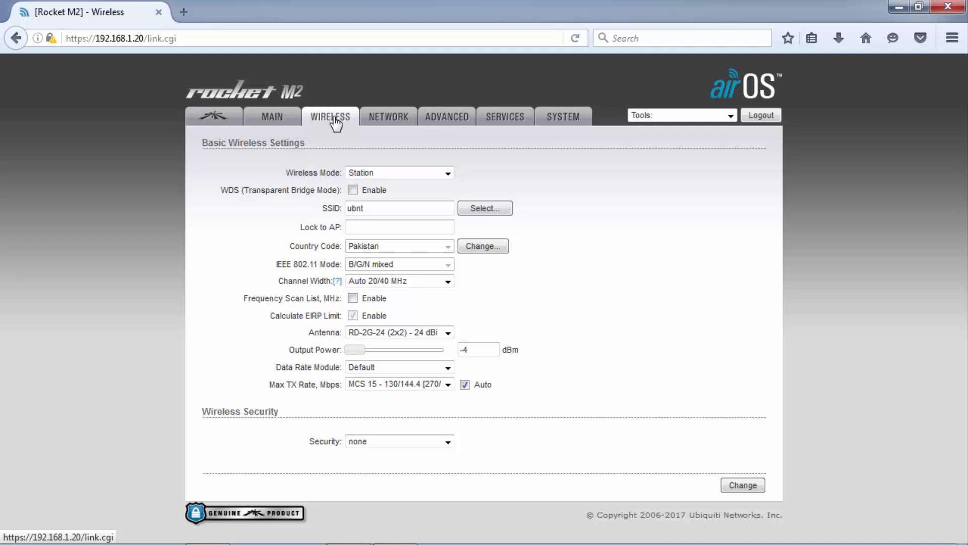
{"action": "left_click", "coordinate": [271, 116]}
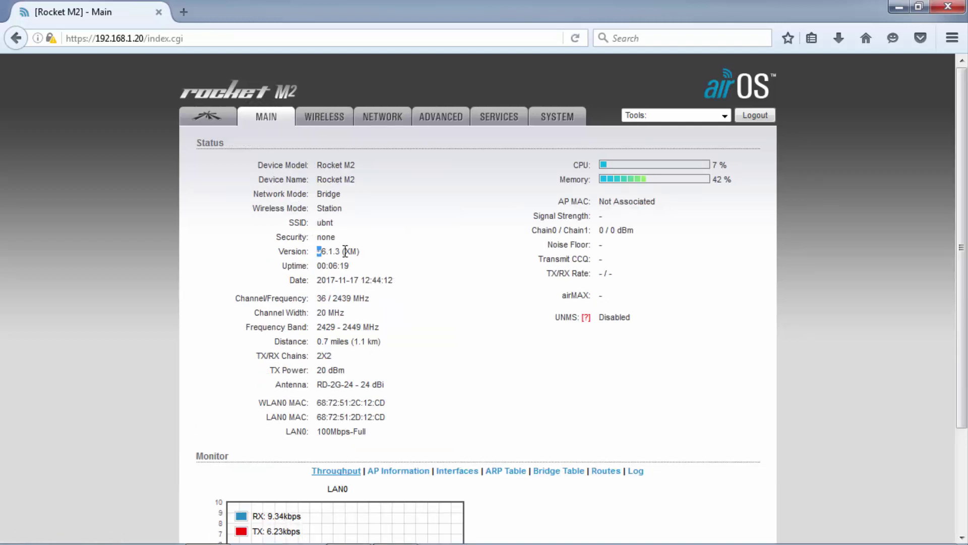
{"action": "left_click_drag", "start_coordinate": [345, 251], "coordinate": [371, 252]}
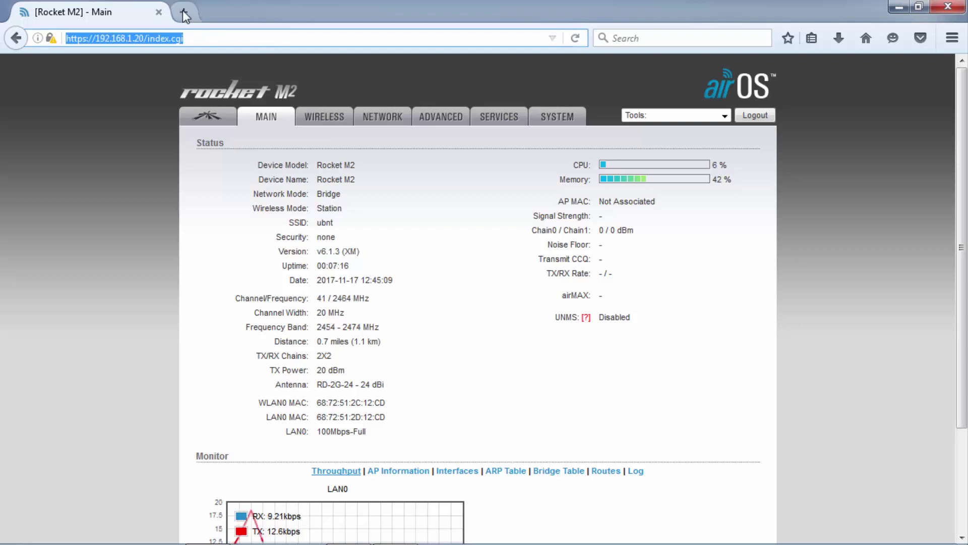
Search 'ubnt downloads' in a new tab and open the Ubiquiti Networks Downloads result.
{"action": "left_click", "coordinate": [184, 11]}
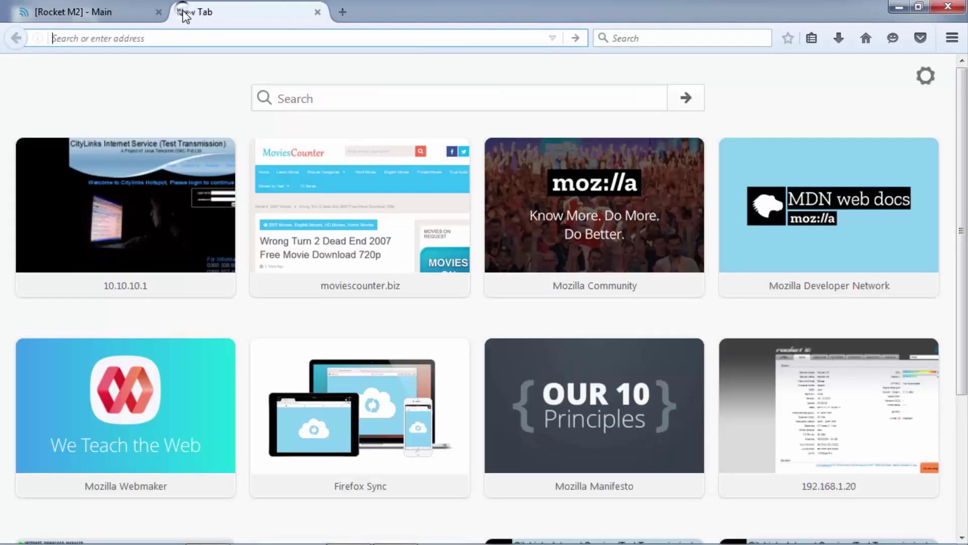
{"action": "type", "text": "ubn"}
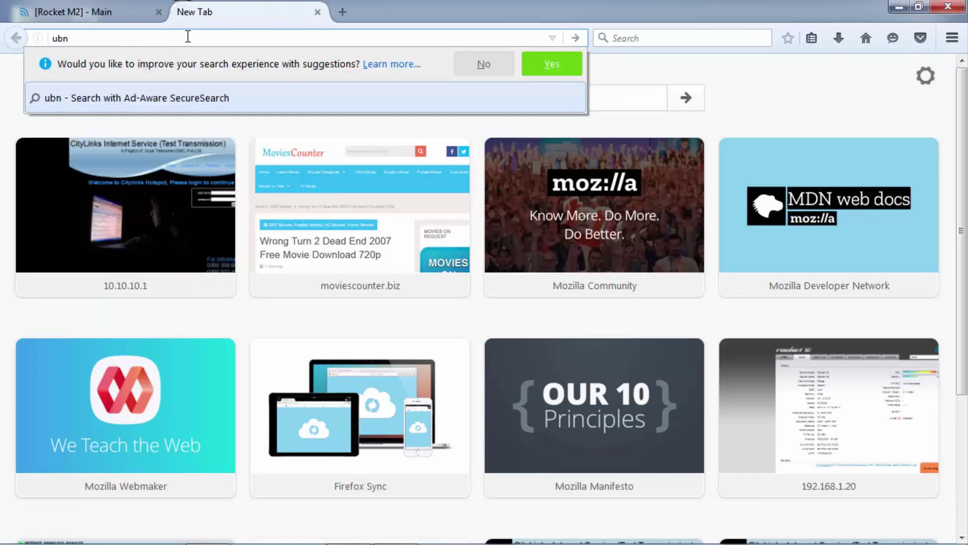
{"action": "type", "text": "t downloads"}
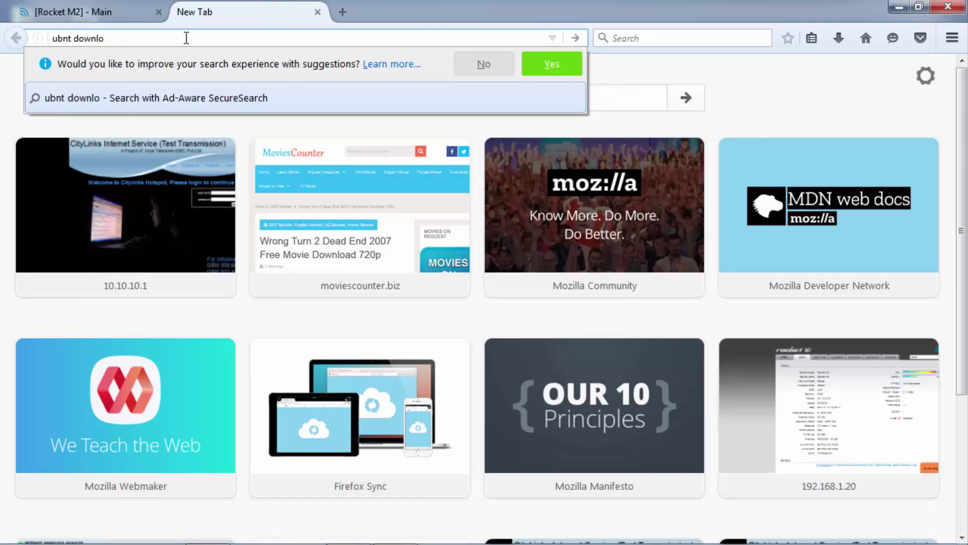
{"action": "key", "text": "Return"}
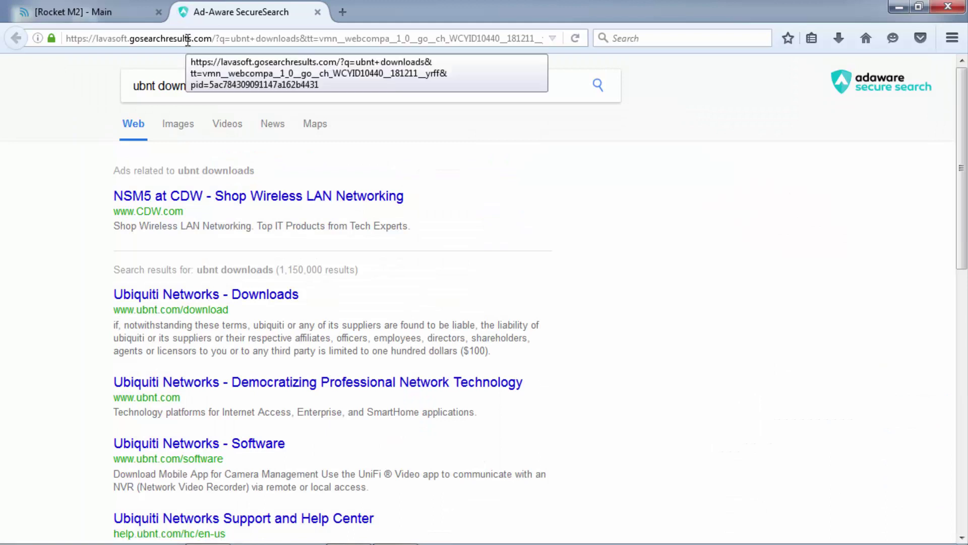
{"action": "left_click", "coordinate": [207, 295]}
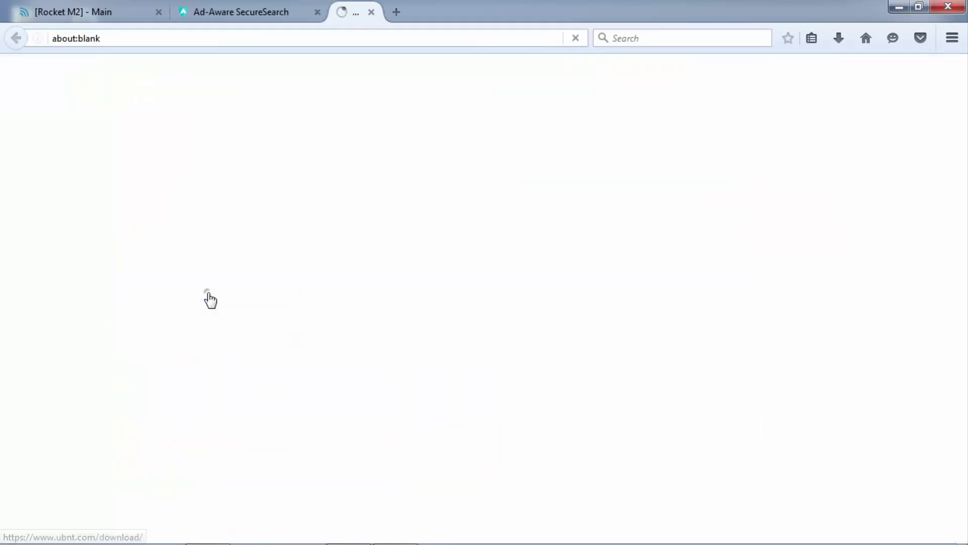
Close the search tab and go to airMAX > airMAX M Series > Rocket M > M2 downloads.
{"action": "left_click", "coordinate": [317, 12]}
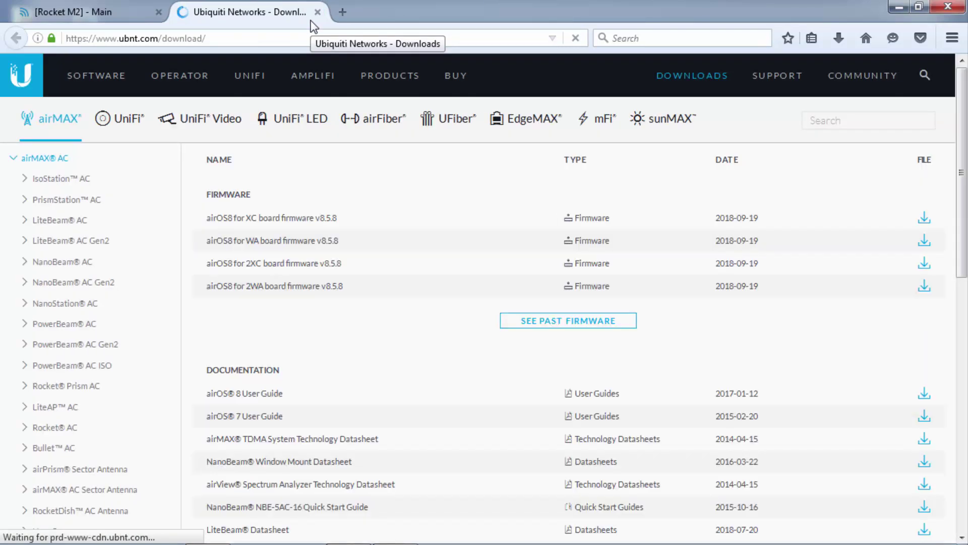
{"action": "left_click", "coordinate": [50, 119]}
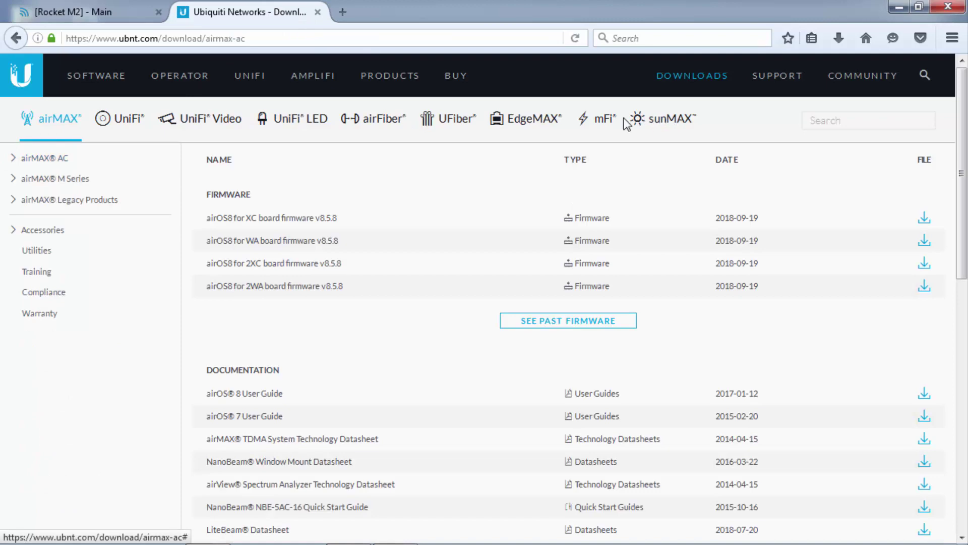
{"action": "left_click", "coordinate": [30, 179]}
{"action": "left_click", "coordinate": [45, 450]}
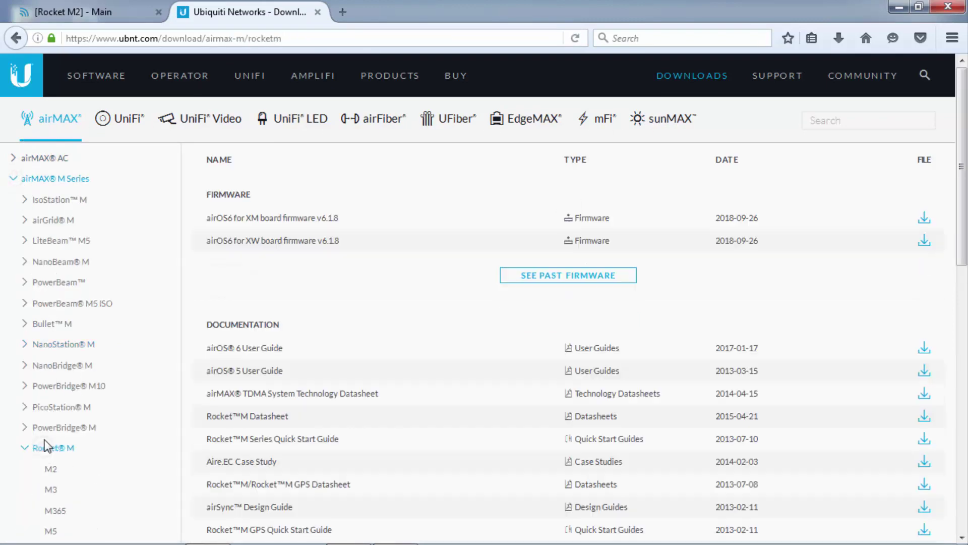
{"action": "scroll", "coordinate": [52, 494], "scroll_direction": "down", "scroll_amount": 3}
{"action": "left_click", "coordinate": [52, 298]}
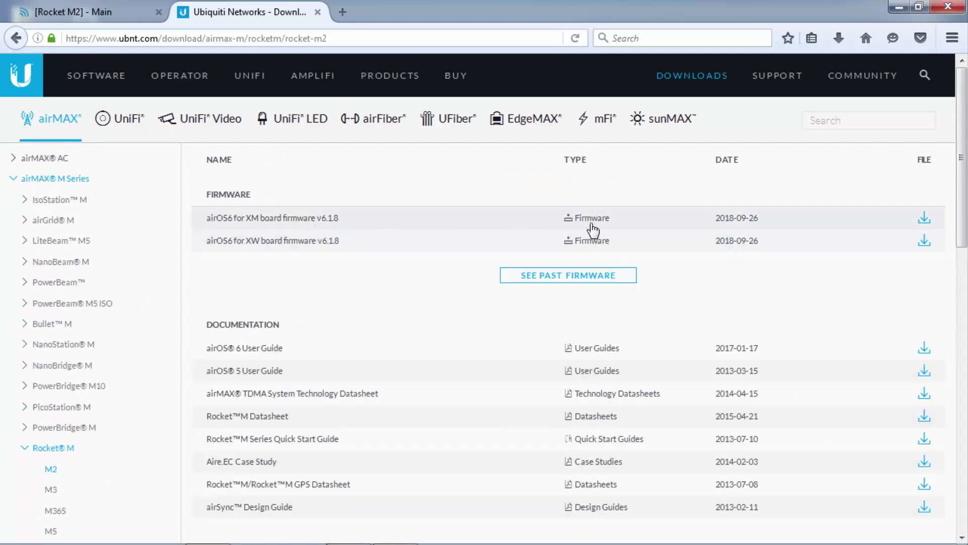
Download the XM board firmware v6.1.8, accepting the licence terms and saving the file.
{"action": "left_click", "coordinate": [923, 218]}
{"action": "left_click", "coordinate": [883, 227]}
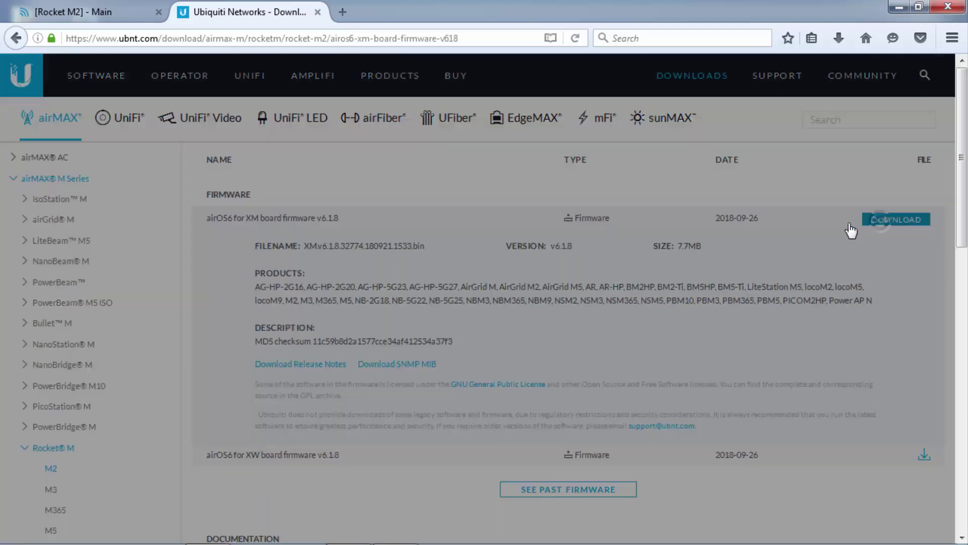
{"action": "left_click", "coordinate": [320, 455]}
{"action": "left_click", "coordinate": [457, 167]}
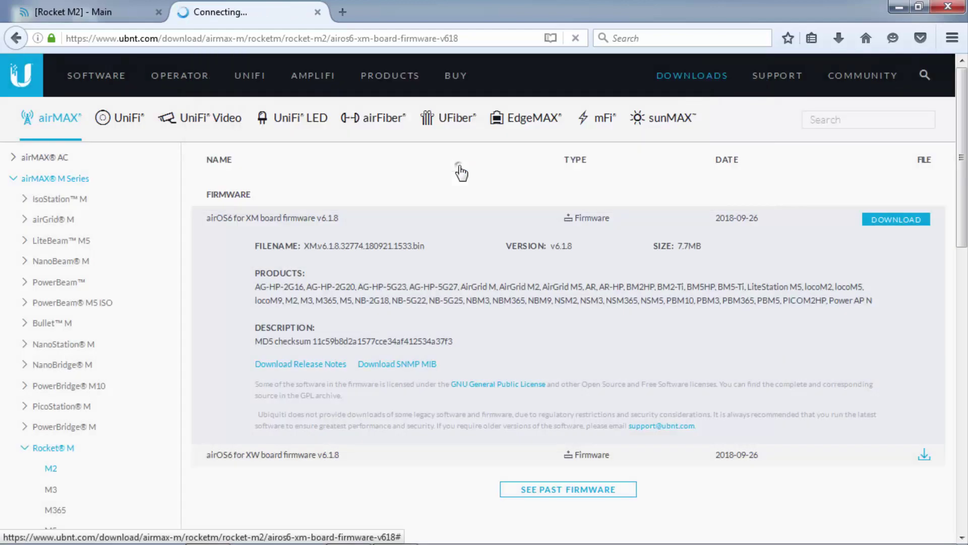
{"action": "left_click", "coordinate": [552, 359]}
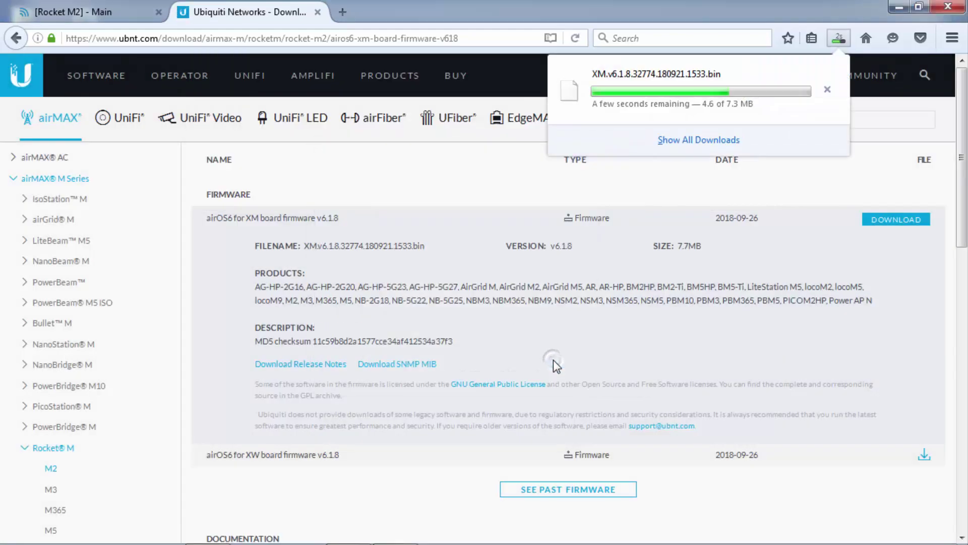
{"action": "left_click", "coordinate": [836, 39]}
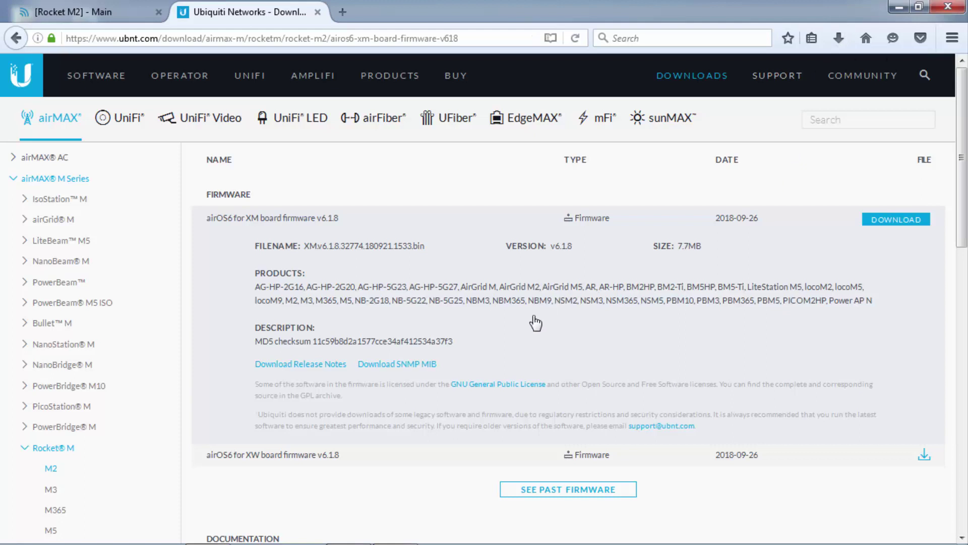
On the Rocket M2's System page, begin choosing a firmware file to upload.
{"action": "left_click", "coordinate": [67, 15]}
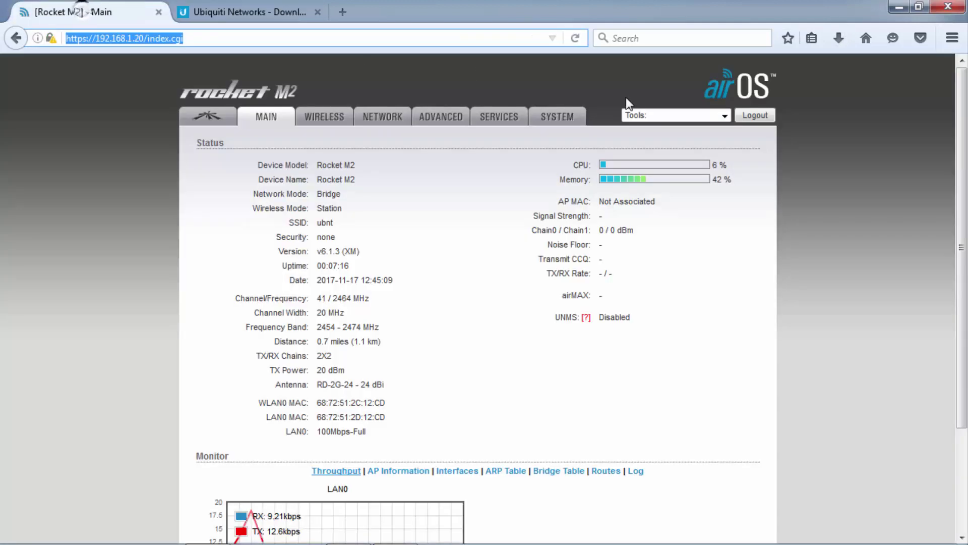
{"action": "left_click", "coordinate": [564, 118]}
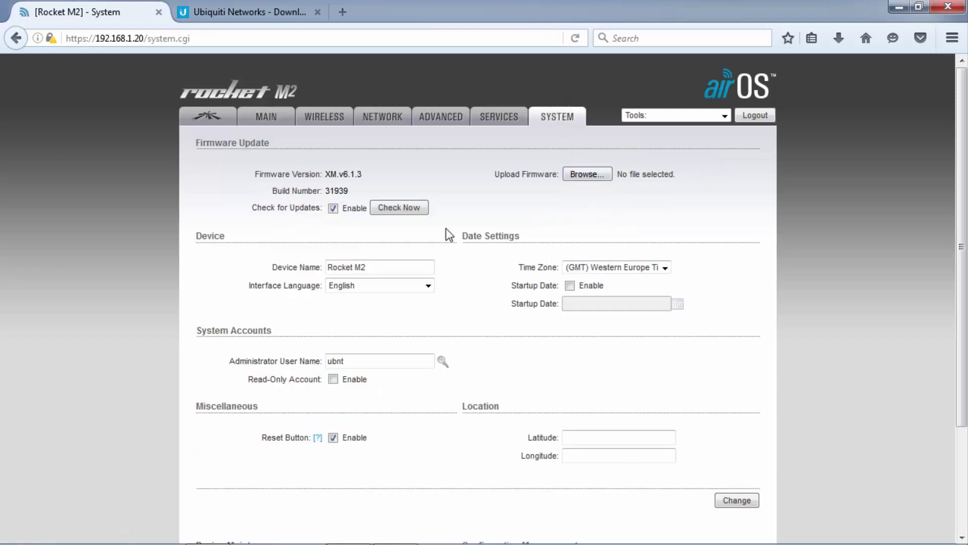
{"action": "left_click", "coordinate": [578, 177]}
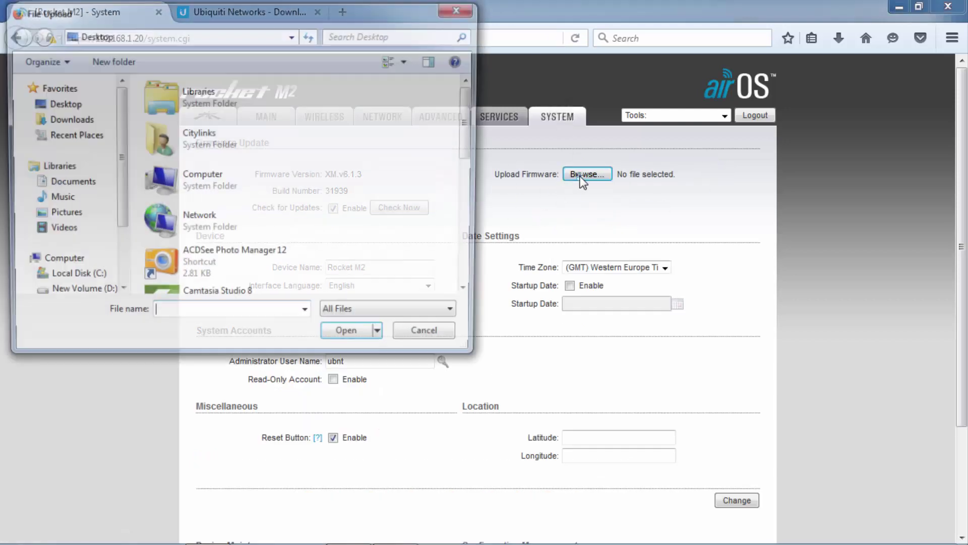
Pick the v6.1.8 .bin from G:\Software\Firmware Upgrade\Rocket M2 and upload it.
{"action": "double_click", "coordinate": [152, 184]}
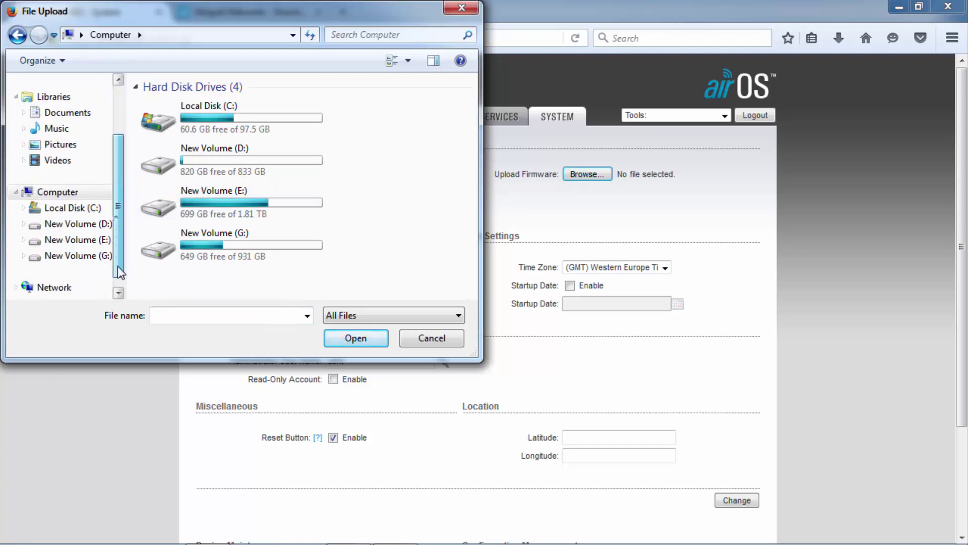
{"action": "left_click", "coordinate": [81, 252]}
{"action": "scroll", "coordinate": [259, 220], "scroll_direction": "down", "scroll_amount": 3}
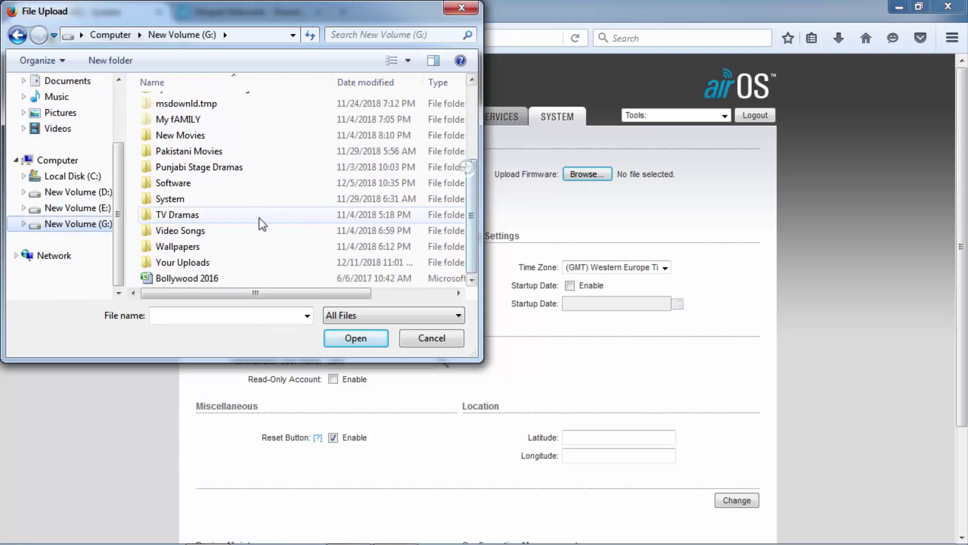
{"action": "double_click", "coordinate": [201, 184]}
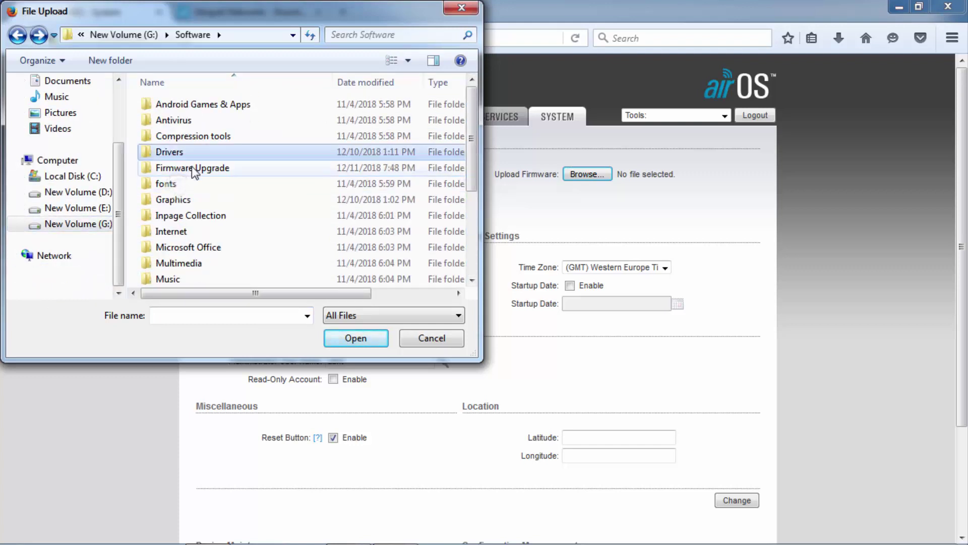
{"action": "double_click", "coordinate": [192, 168]}
{"action": "double_click", "coordinate": [189, 279]}
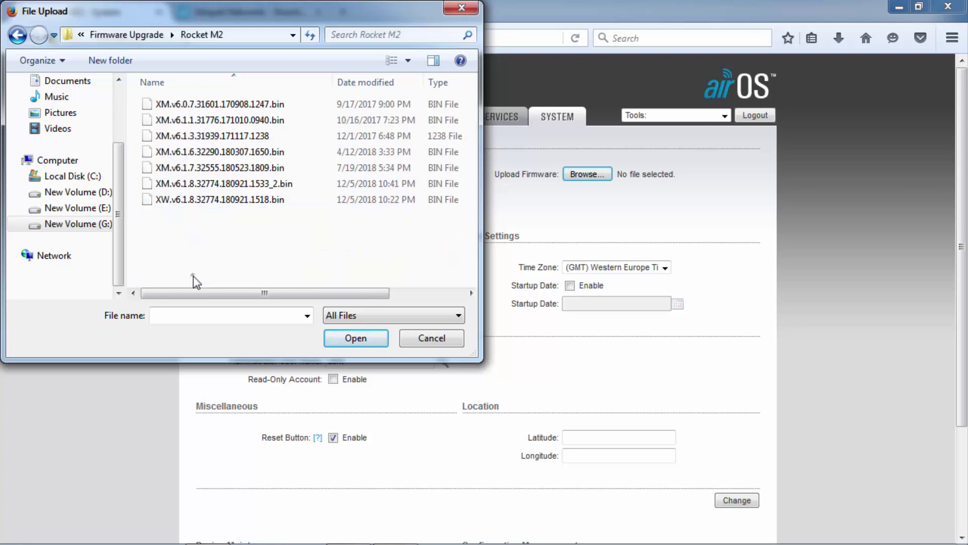
{"action": "left_click", "coordinate": [197, 199]}
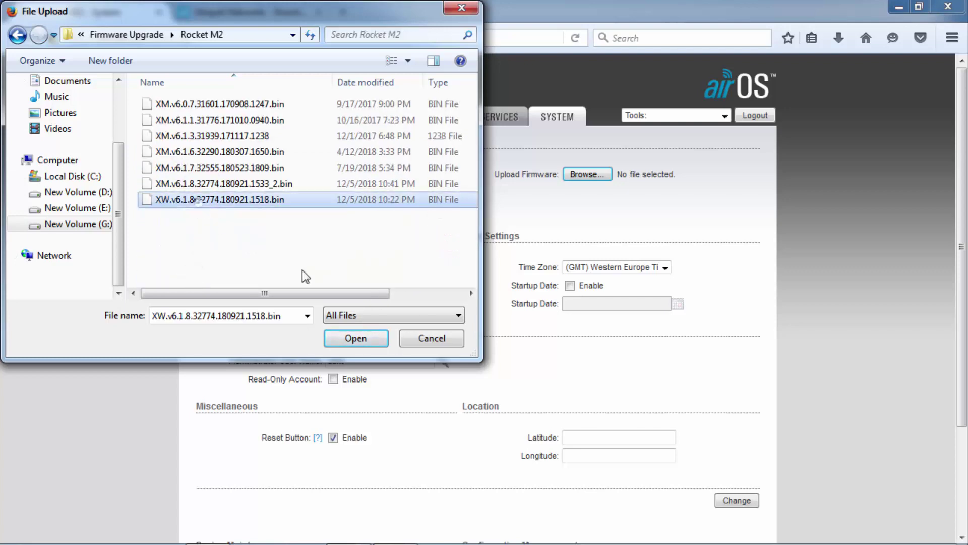
{"action": "left_click", "coordinate": [361, 336]}
{"action": "left_click", "coordinate": [739, 174]}
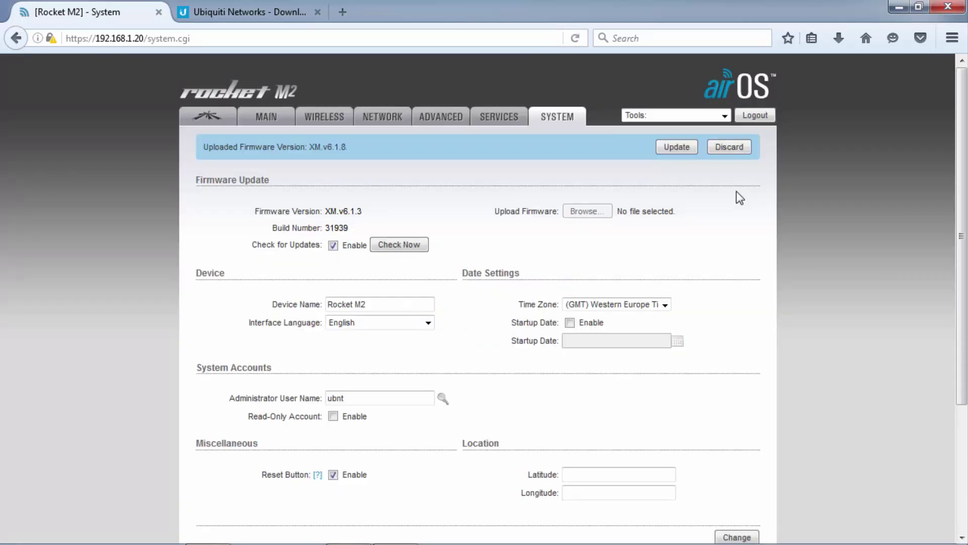
Flash the uploaded v6.1.8 firmware and log back in with the default credentials.
{"action": "left_click", "coordinate": [677, 148]}
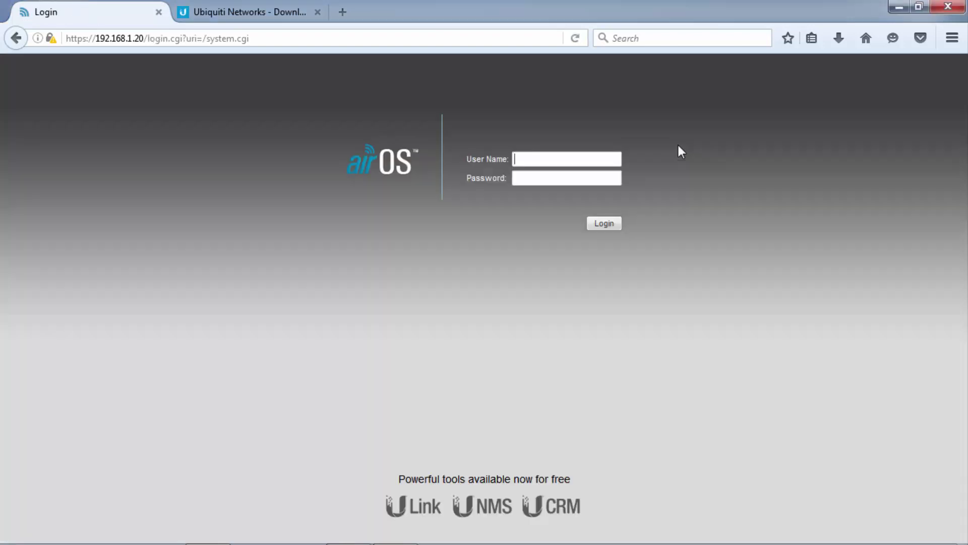
{"action": "type", "text": "ubnt"}
{"action": "key", "text": "Tab"}
{"action": "type", "text": "ubnt"}
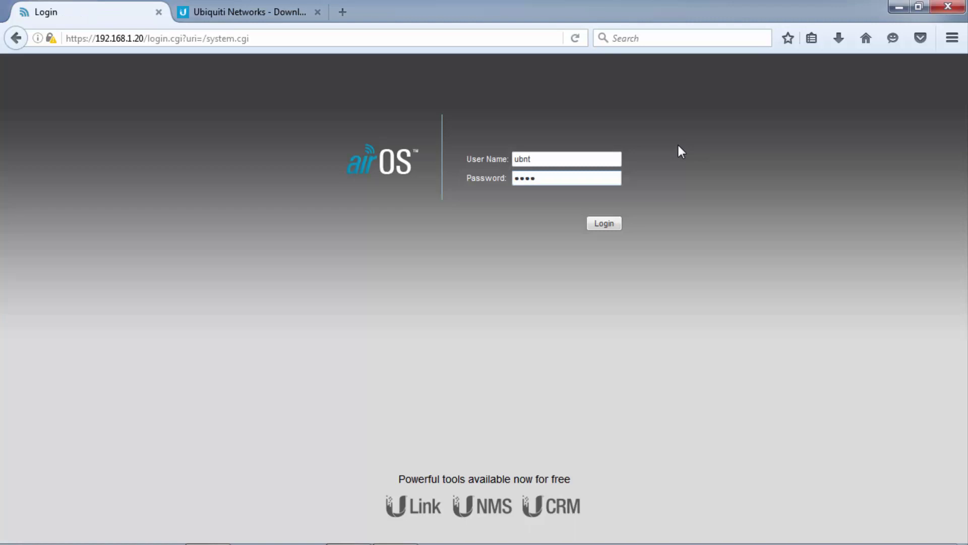
{"action": "left_click", "coordinate": [605, 222]}
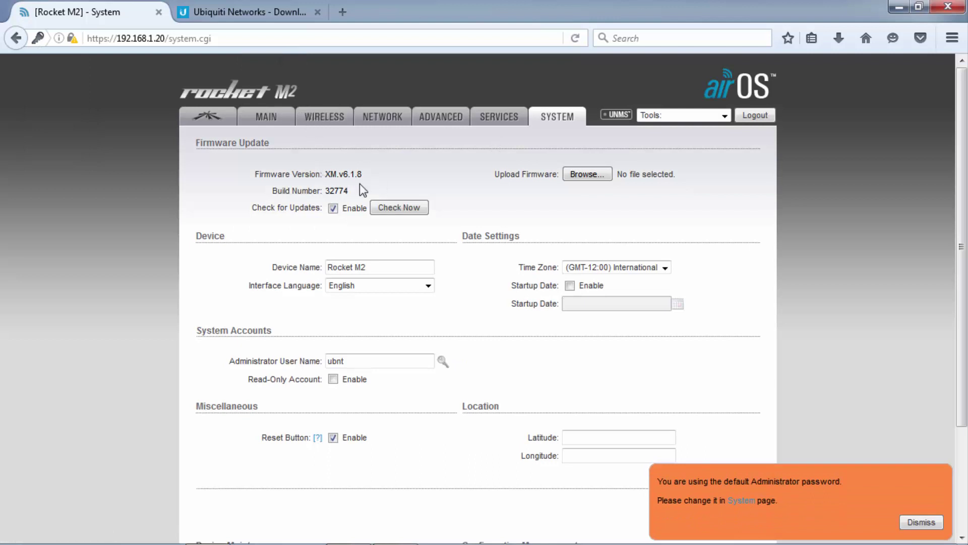
Set the wireless mode to Access Point with WDS enabled.
{"action": "left_click", "coordinate": [325, 121]}
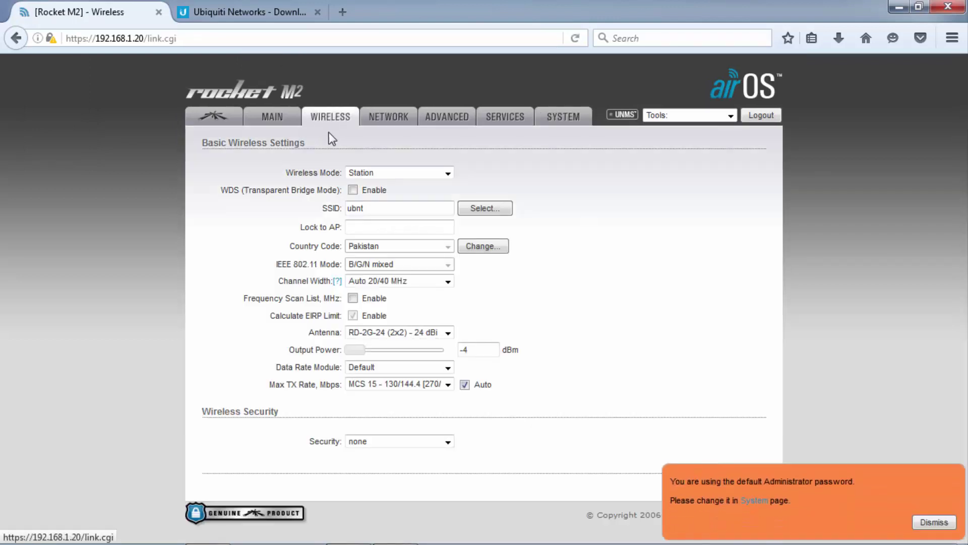
{"action": "triple_click", "coordinate": [285, 172]}
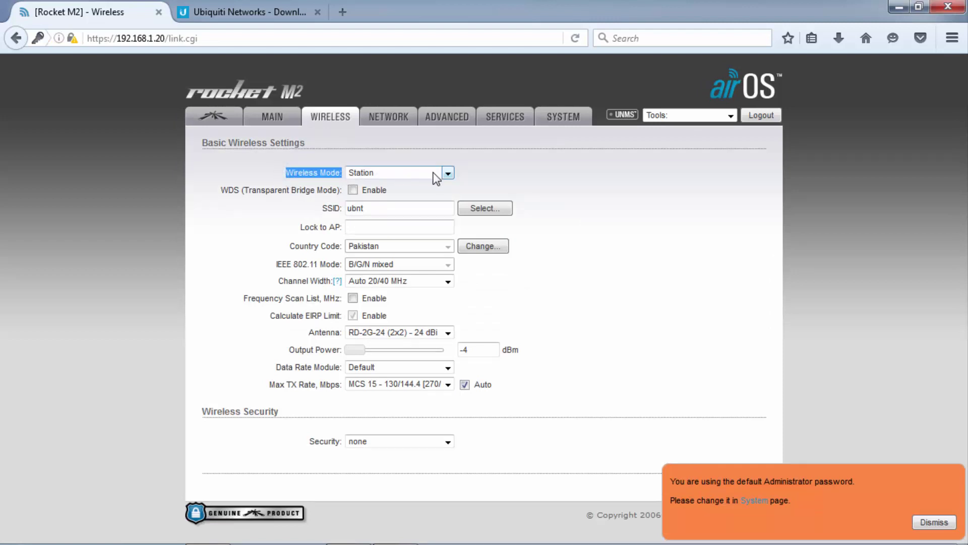
{"action": "left_click", "coordinate": [448, 173]}
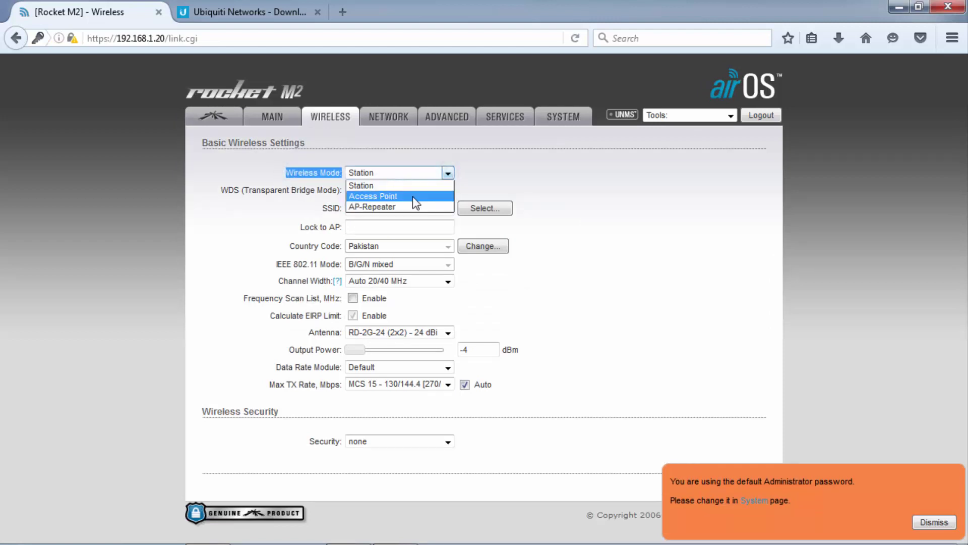
{"action": "left_click", "coordinate": [387, 198]}
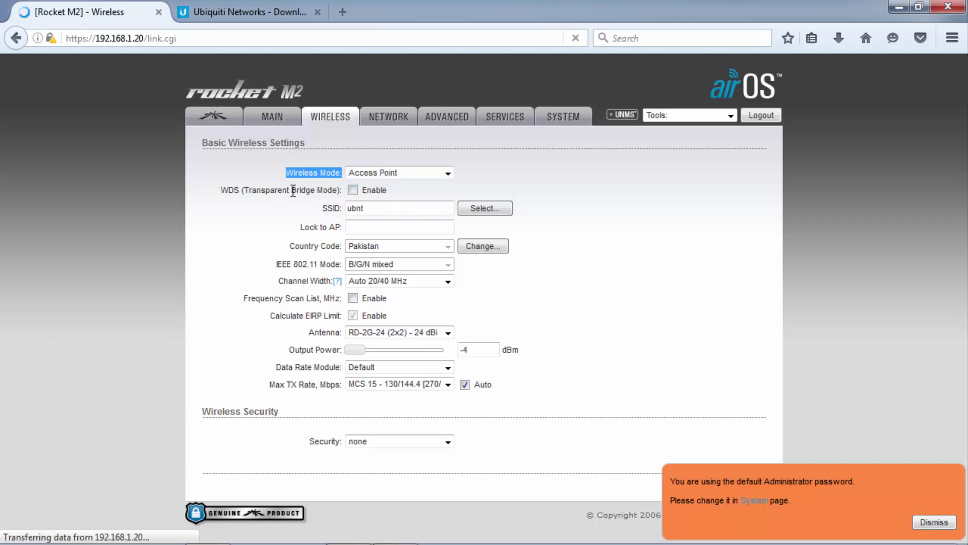
{"action": "left_click_drag", "start_coordinate": [216, 190], "coordinate": [234, 192]}
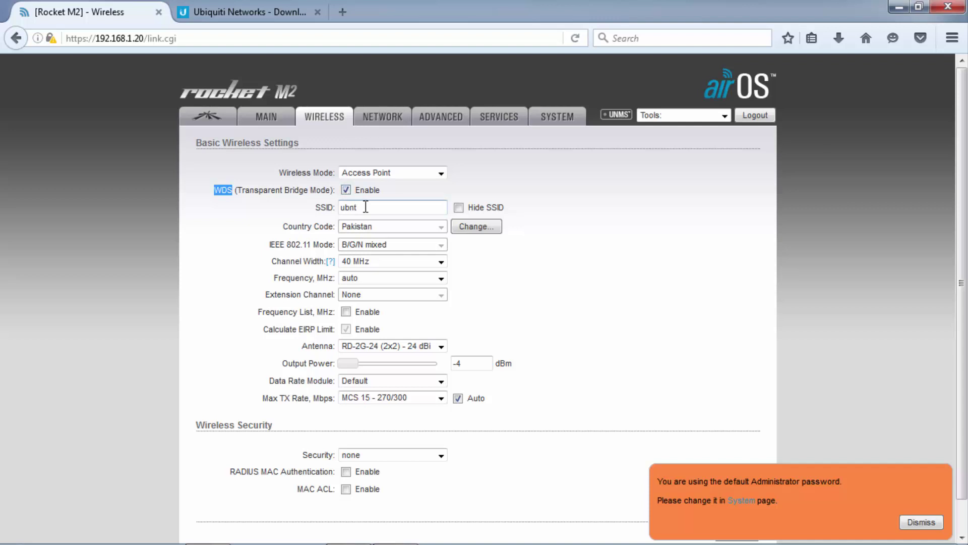
Replace the SSID 'ubnt' with 'Citylinks 2'.
{"action": "left_click_drag", "start_coordinate": [314, 207], "coordinate": [333, 211]}
{"action": "left_click_drag", "start_coordinate": [367, 207], "coordinate": [338, 207]}
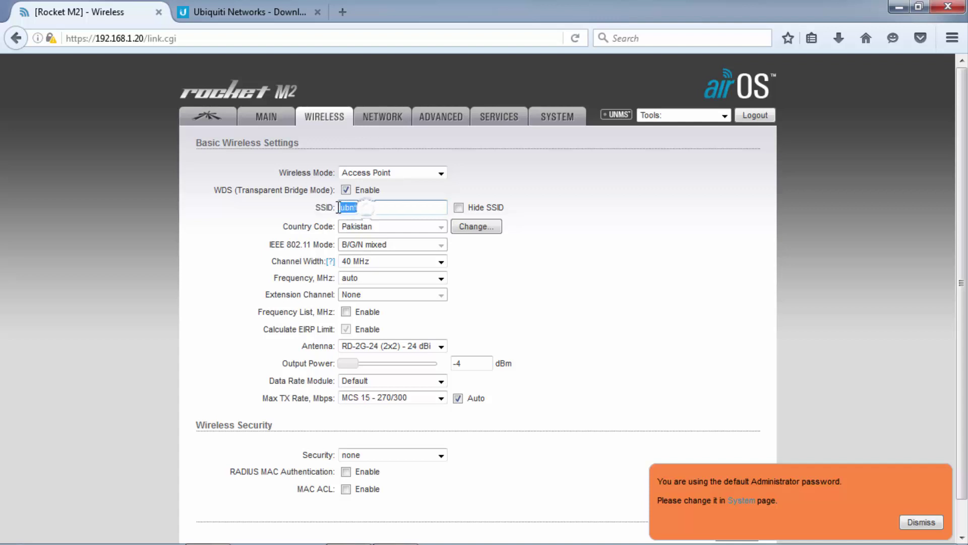
{"action": "type", "text": "Citylinks 2"}
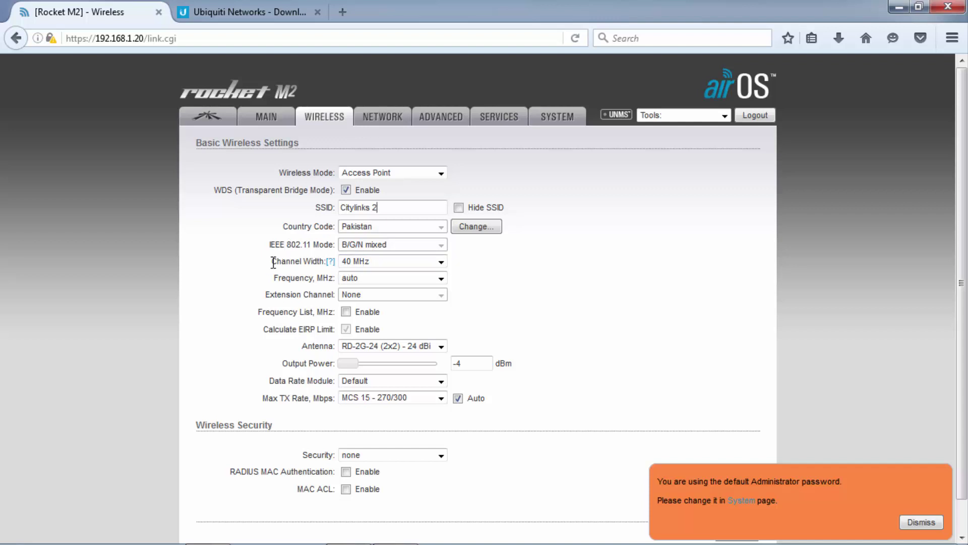
{"action": "left_click_drag", "start_coordinate": [273, 261], "coordinate": [326, 262]}
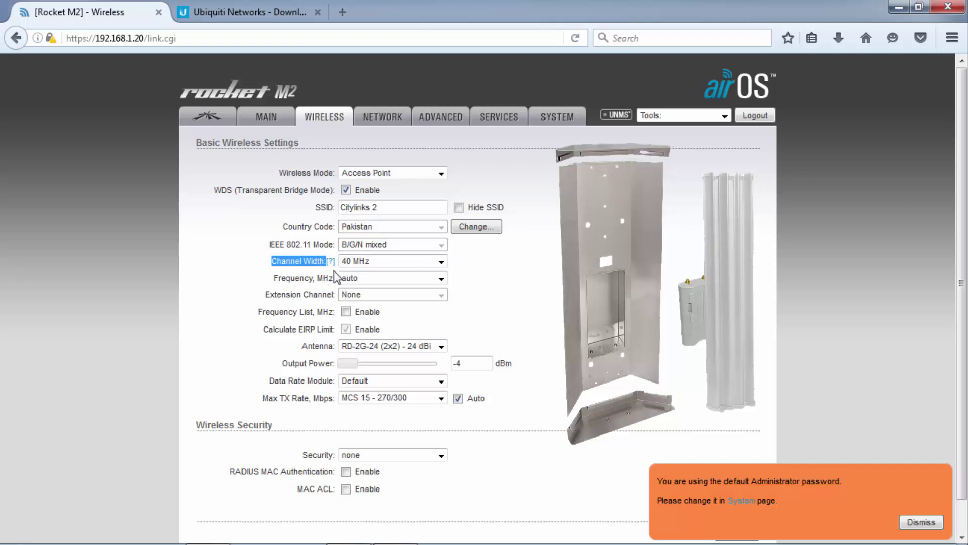
Set the channel width to 20 MHz, leaving the frequency on auto.
{"action": "left_click", "coordinate": [441, 262]}
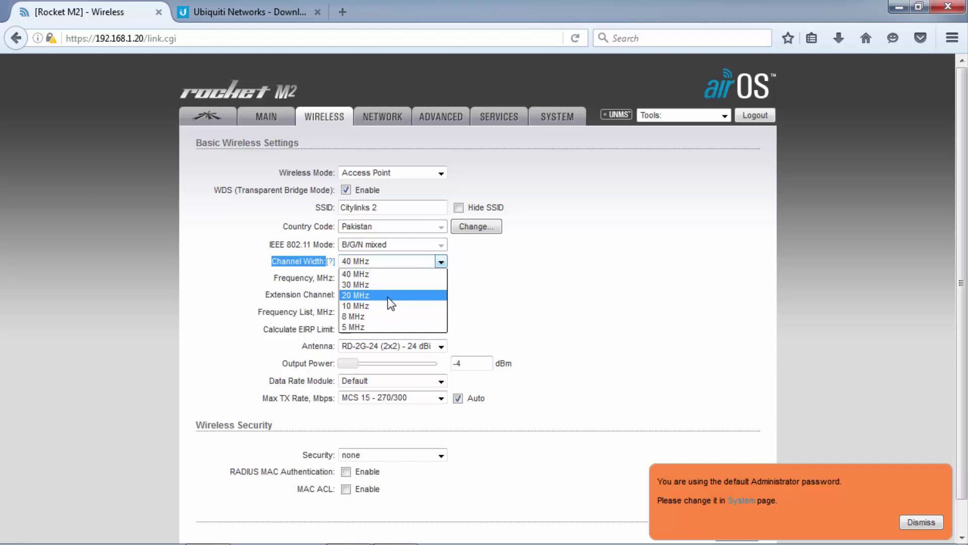
{"action": "left_click", "coordinate": [388, 299]}
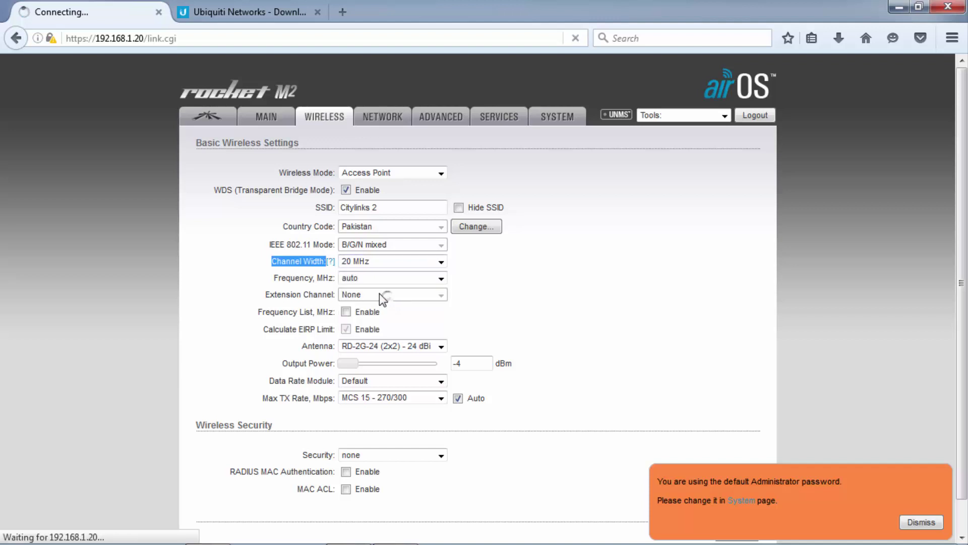
{"action": "left_click", "coordinate": [372, 282]}
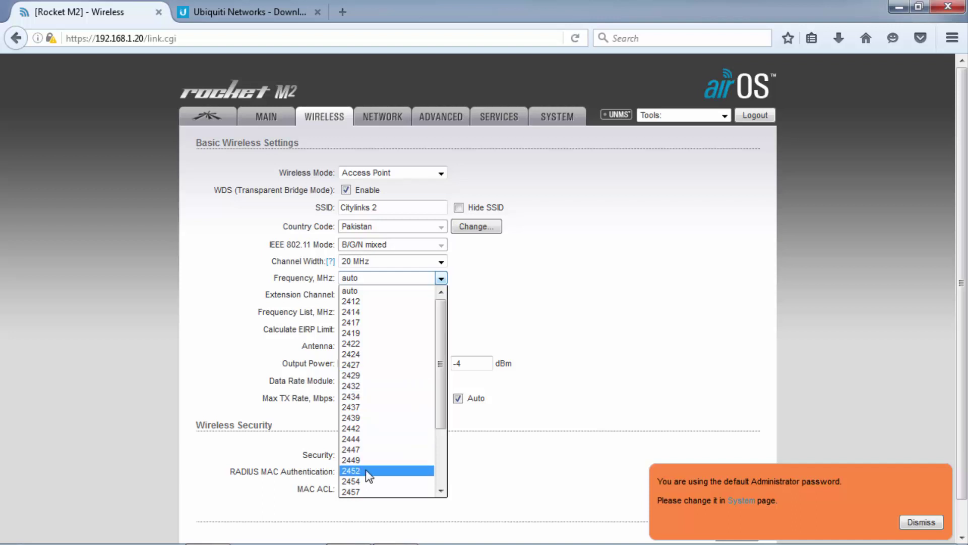
{"action": "left_click_drag", "start_coordinate": [437, 402], "coordinate": [438, 364]}
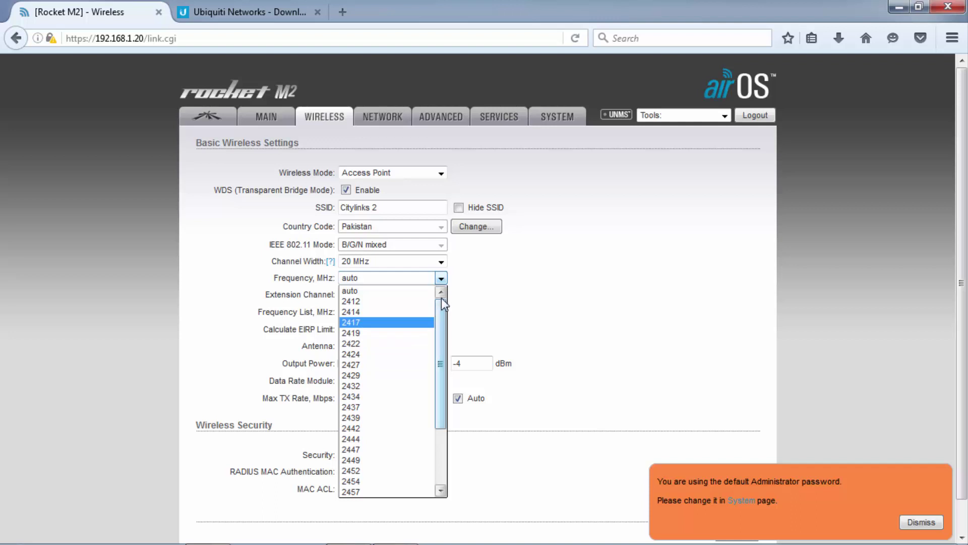
{"action": "left_click", "coordinate": [697, 113]}
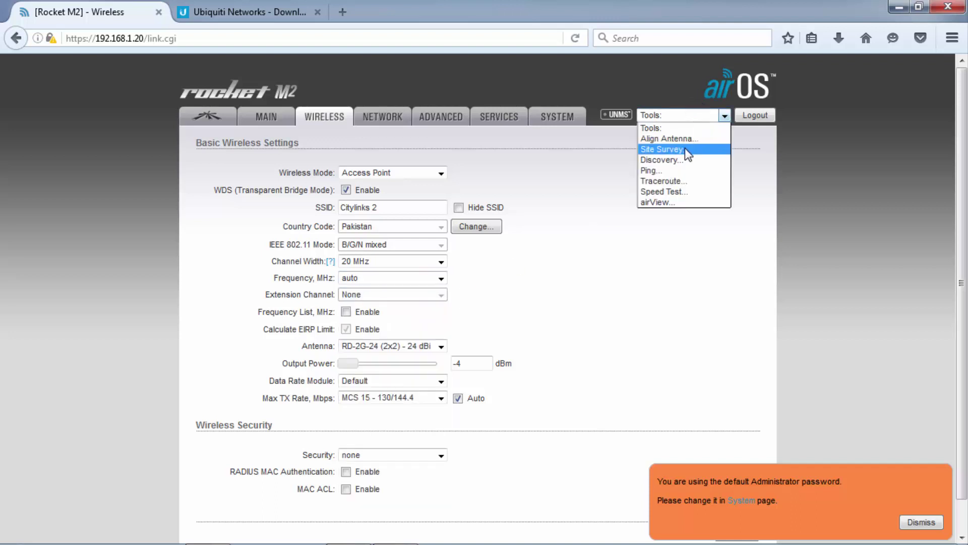
Run a site survey of nearby 2.4 GHz networks, sort them by signal/noise, then close it.
{"action": "left_click", "coordinate": [685, 149]}
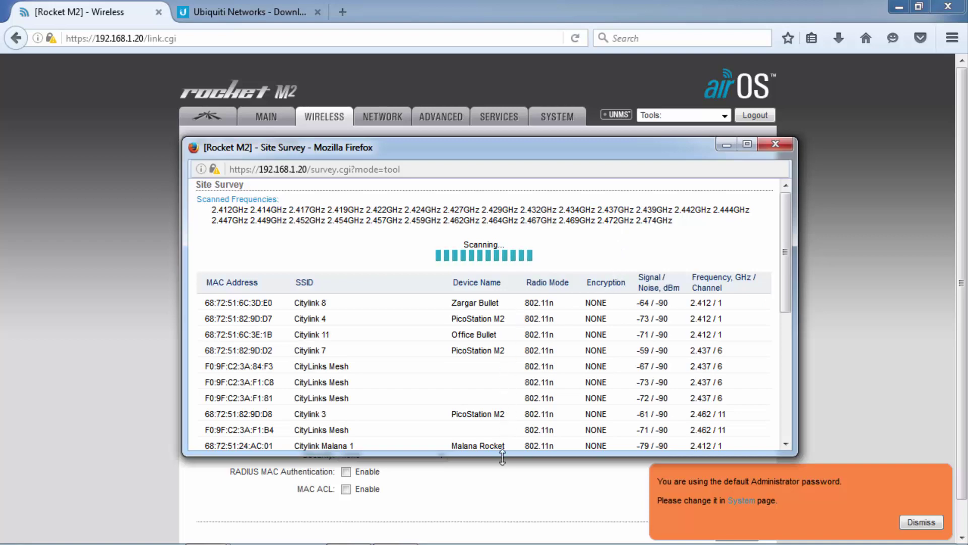
{"action": "left_click_drag", "start_coordinate": [505, 455], "coordinate": [487, 522]}
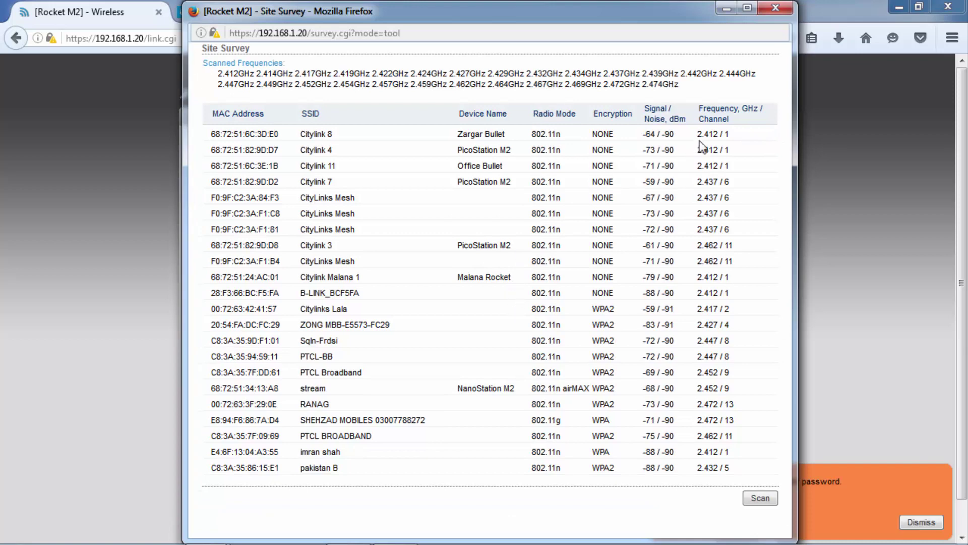
{"action": "left_click", "coordinate": [659, 116]}
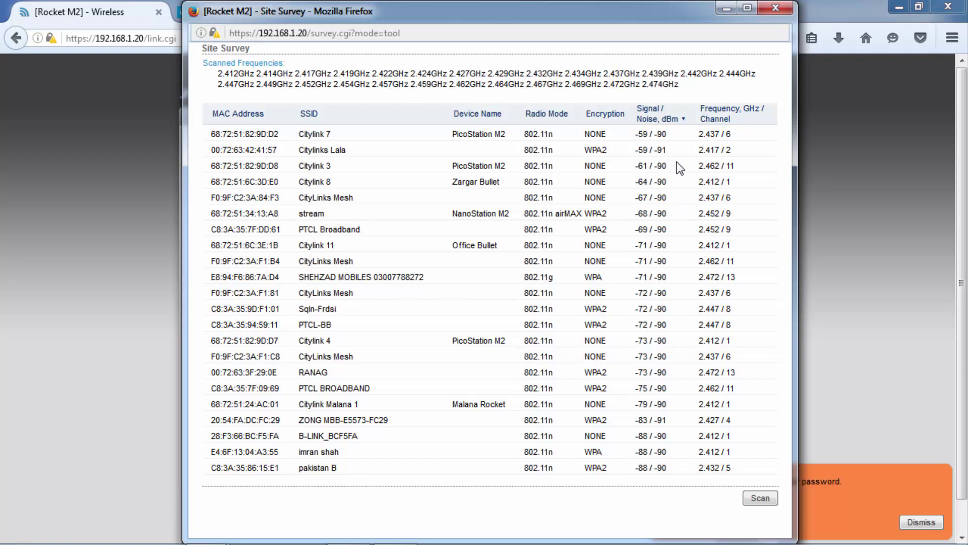
{"action": "left_click", "coordinate": [766, 7]}
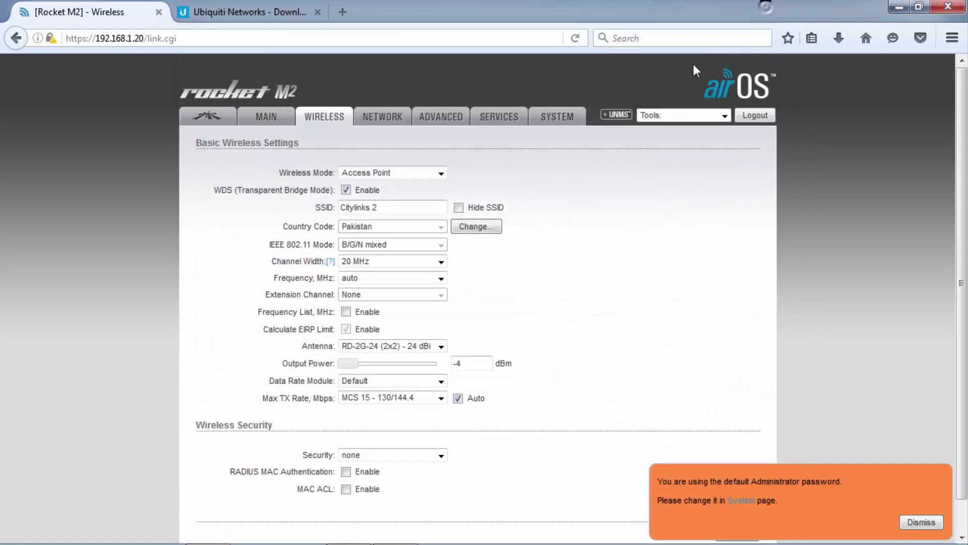
Open the Frequency, MHz dropdown, which is still on auto.
{"action": "left_click", "coordinate": [393, 277]}
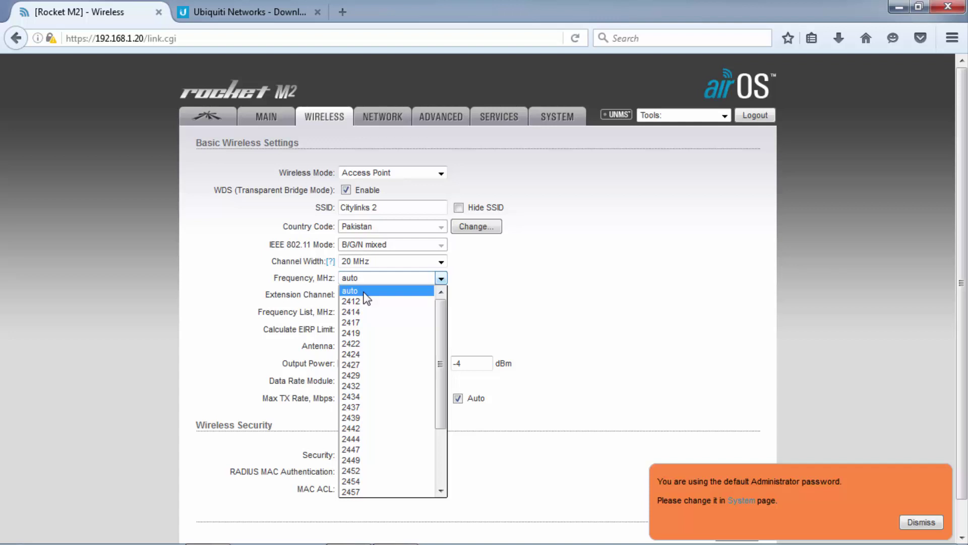
Fix the frequency at 2412 MHz, try the frequency list editor, and leave Frequency List disabled.
{"action": "left_click", "coordinate": [365, 302]}
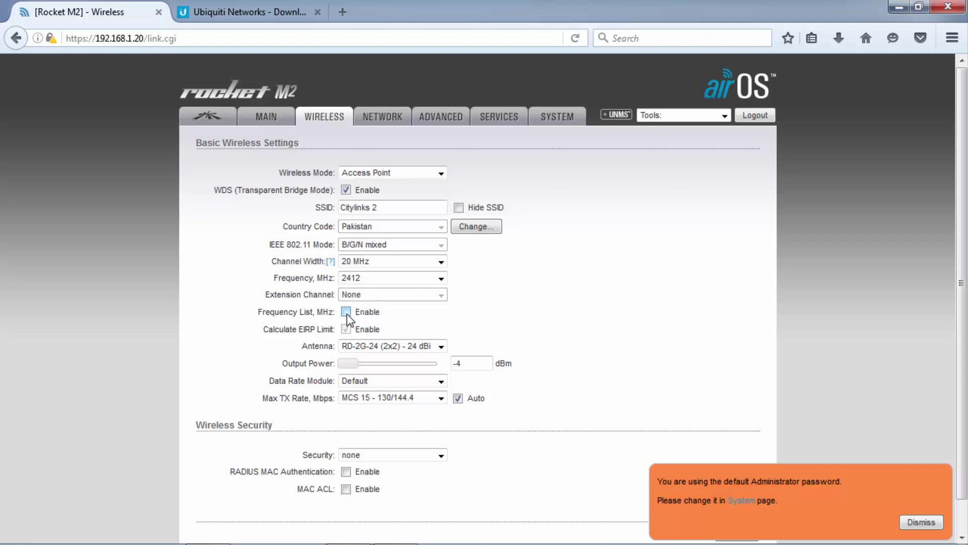
{"action": "left_click", "coordinate": [346, 312]}
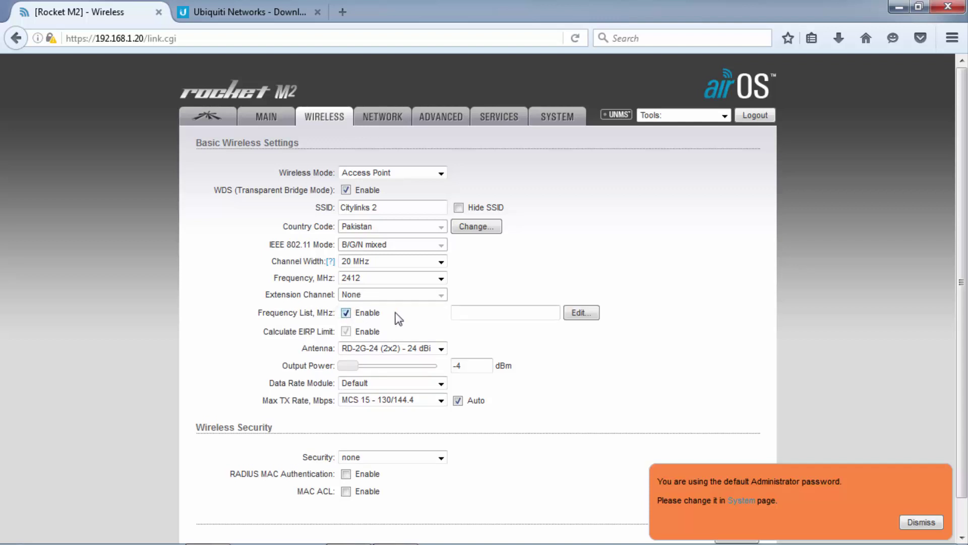
{"action": "left_click", "coordinate": [589, 316]}
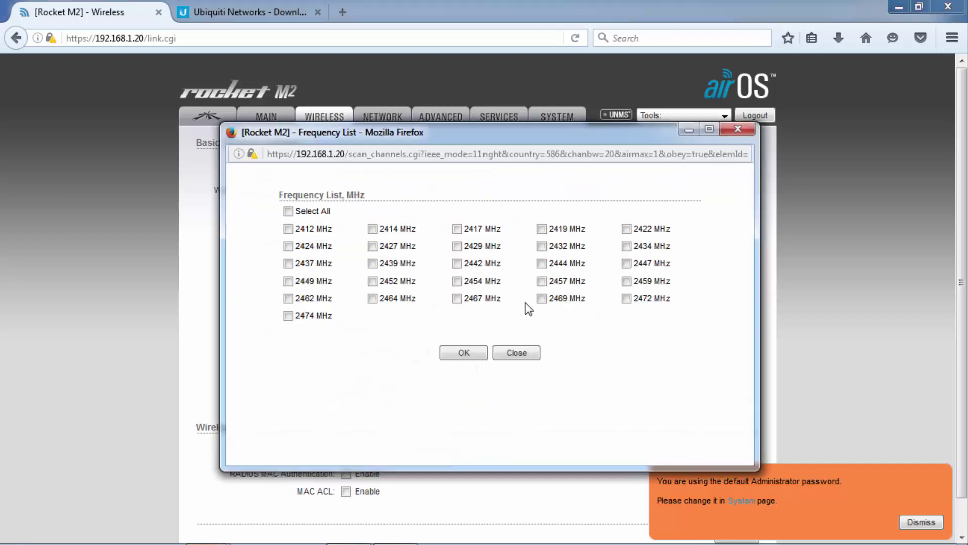
{"action": "left_click", "coordinate": [289, 212]}
{"action": "left_click", "coordinate": [288, 211]}
{"action": "left_click", "coordinate": [469, 352]}
{"action": "left_click", "coordinate": [346, 312]}
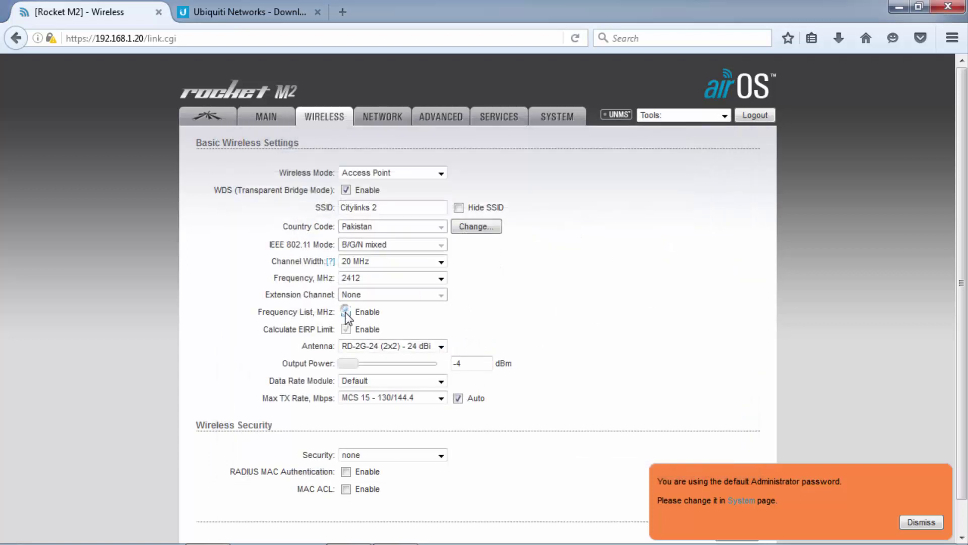
{"action": "left_click", "coordinate": [345, 329]}
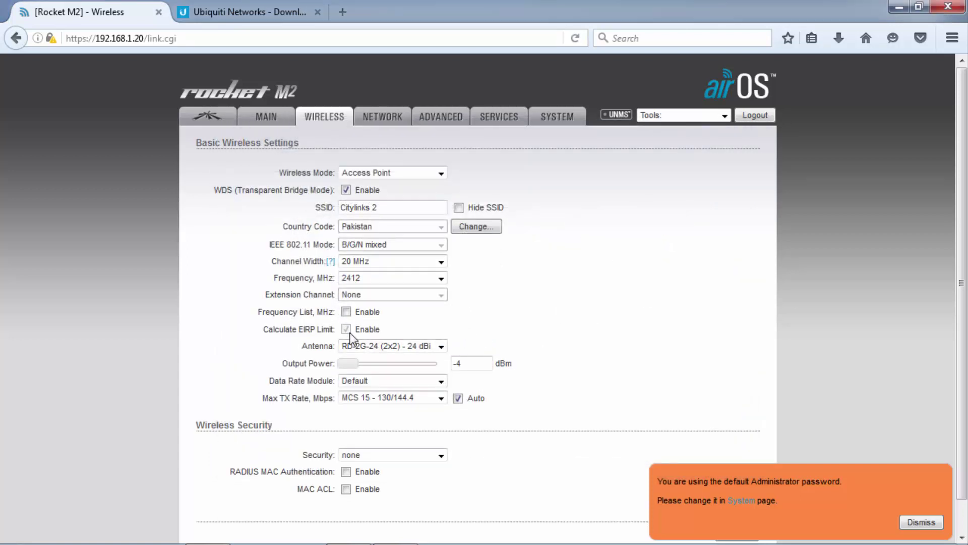
{"action": "double_click", "coordinate": [306, 328]}
Set the antenna to AMO-2G13 (2x2) - 13 dBi and Max TX Rate to MCS 7 - 65/72.2.
{"action": "left_click", "coordinate": [441, 346]}
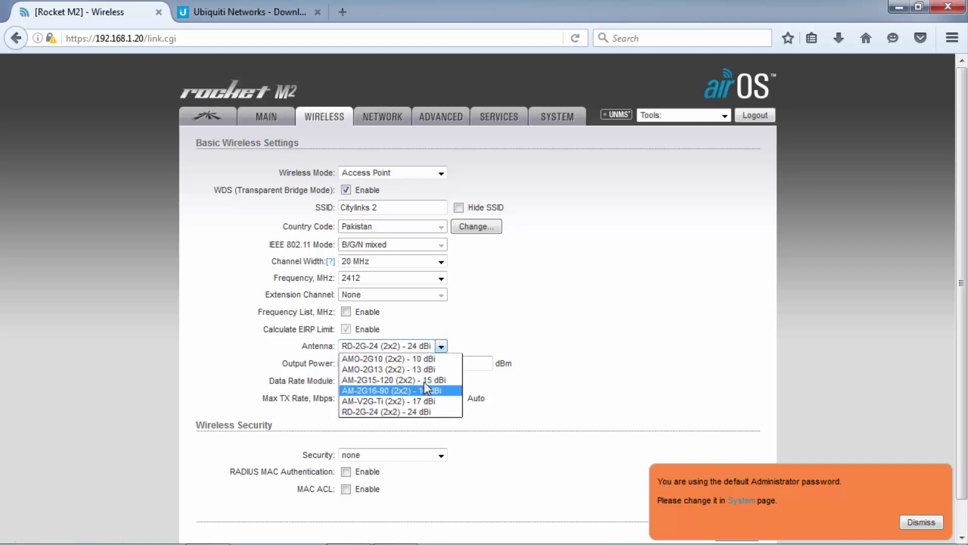
{"action": "left_click", "coordinate": [426, 369]}
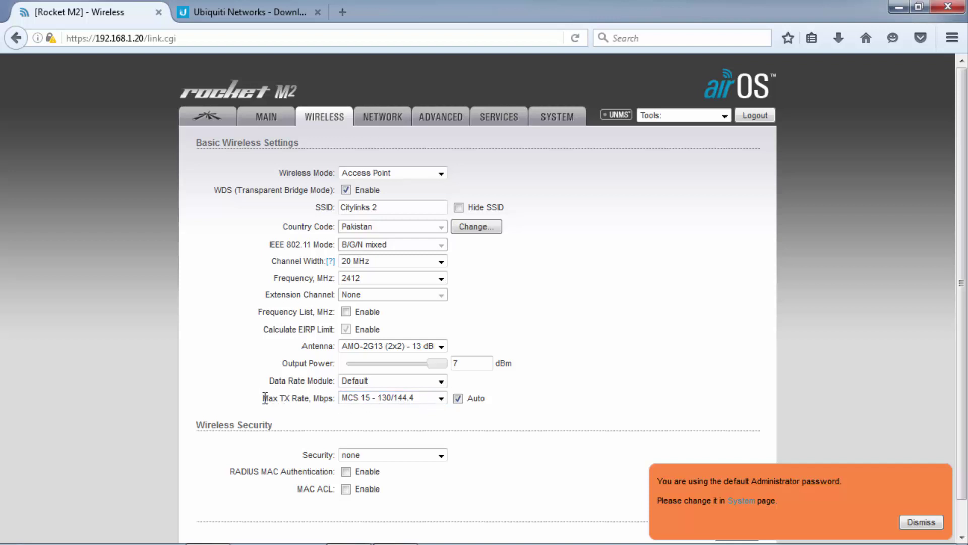
{"action": "left_click_drag", "start_coordinate": [264, 398], "coordinate": [309, 398]}
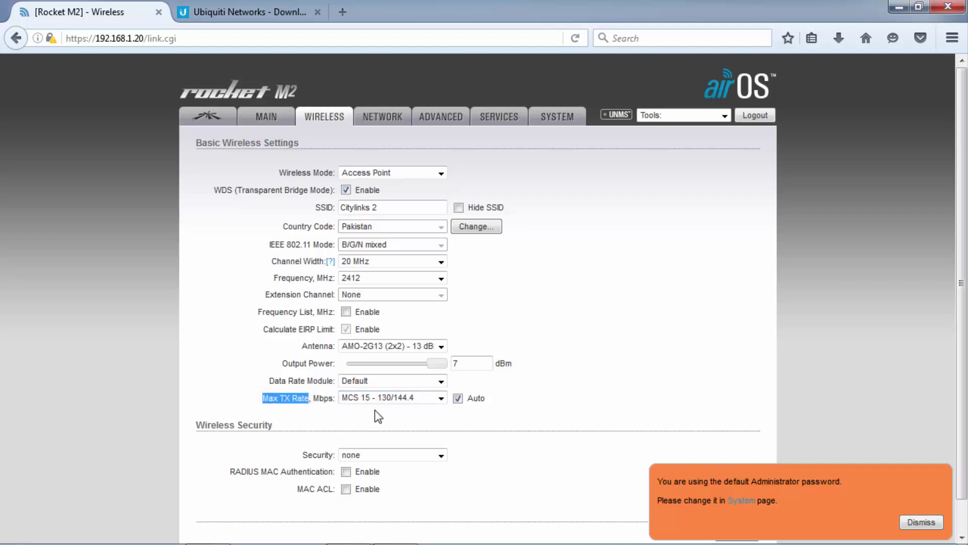
{"action": "left_click", "coordinate": [439, 398]}
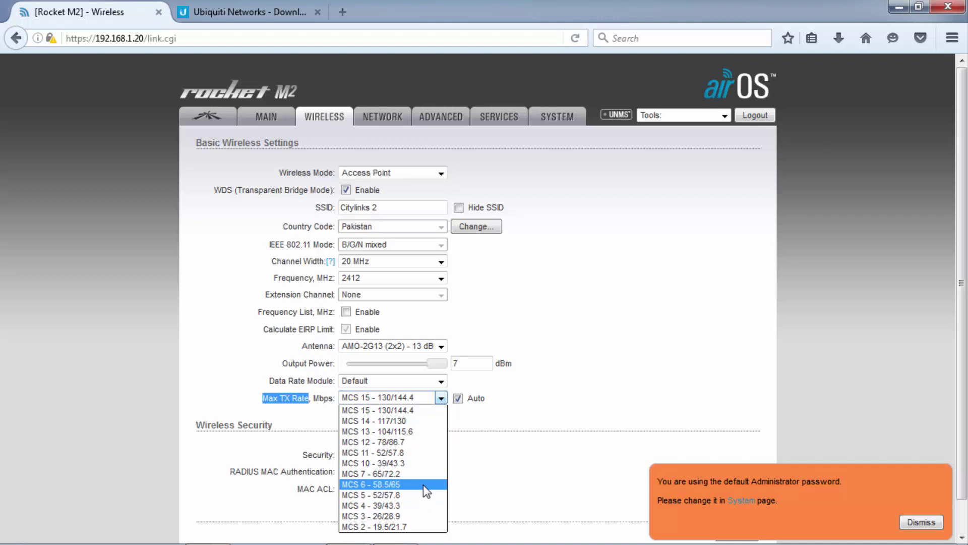
{"action": "left_click", "coordinate": [395, 474]}
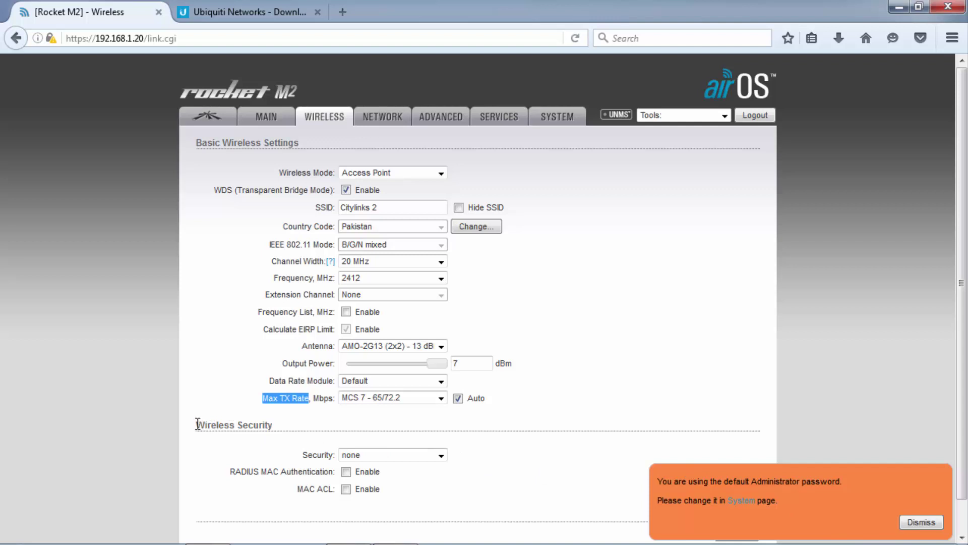
{"action": "left_click_drag", "start_coordinate": [196, 425], "coordinate": [301, 431]}
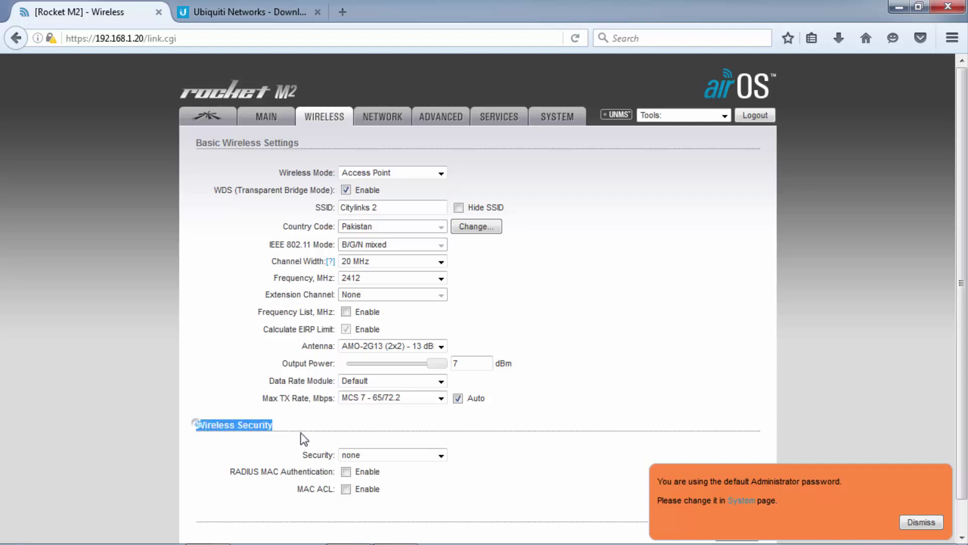
{"action": "left_click", "coordinate": [333, 429]}
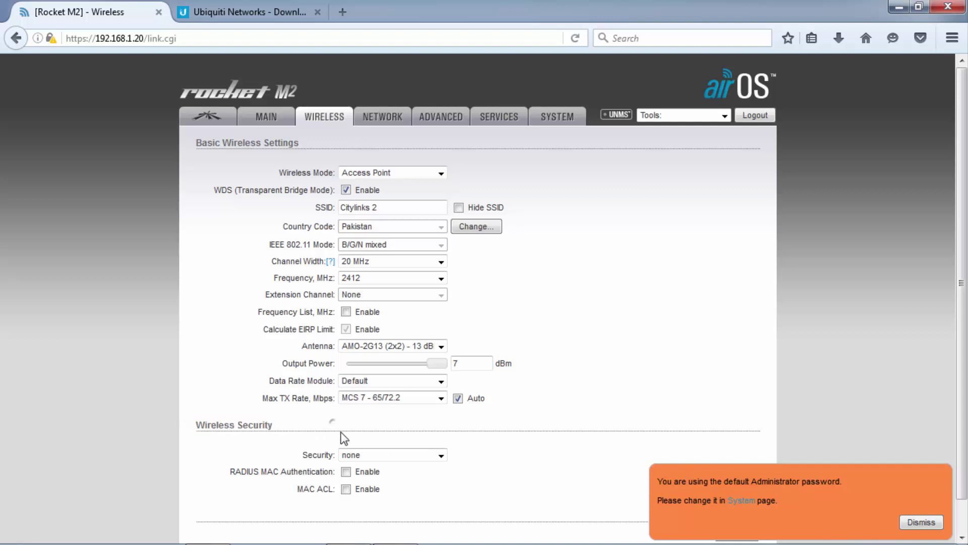
{"action": "left_click", "coordinate": [440, 455]}
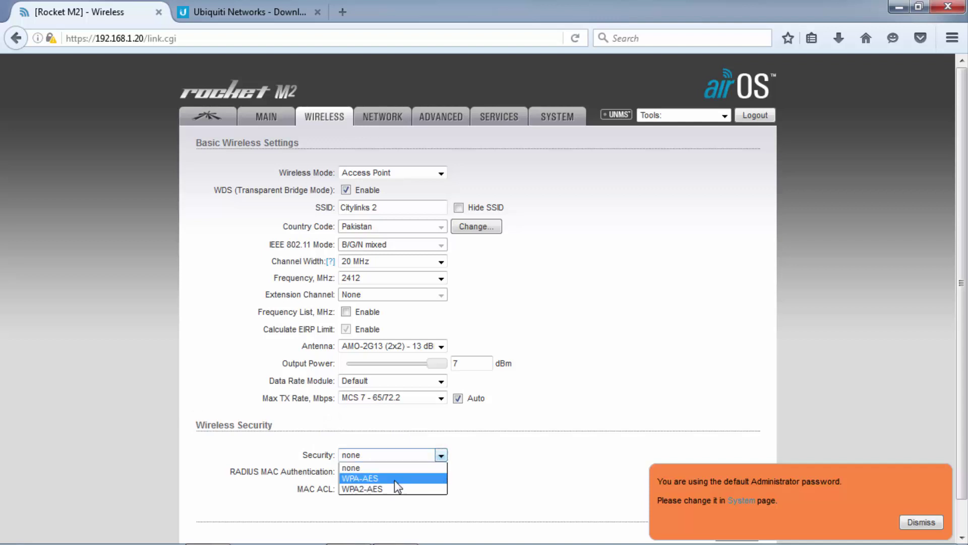
{"action": "left_click", "coordinate": [464, 458]}
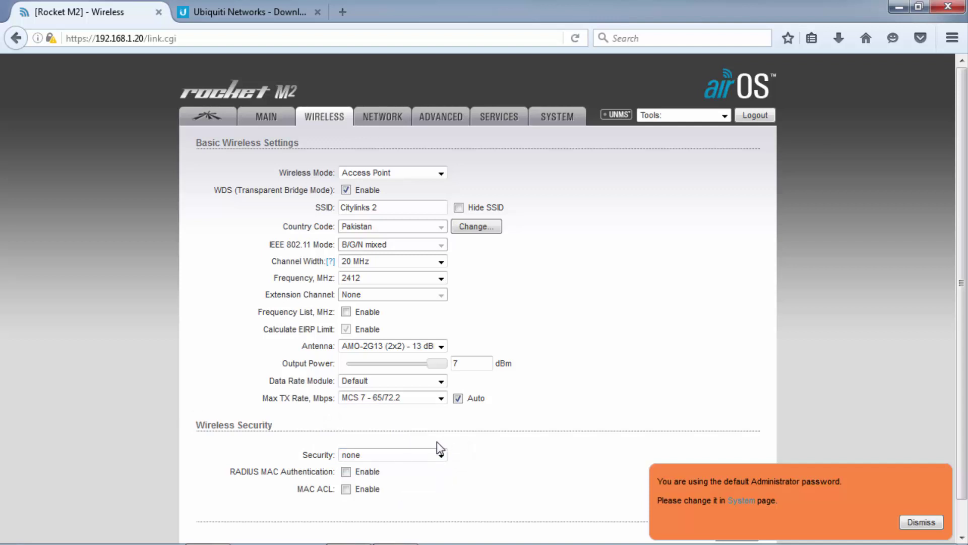
{"action": "left_click", "coordinate": [441, 455]}
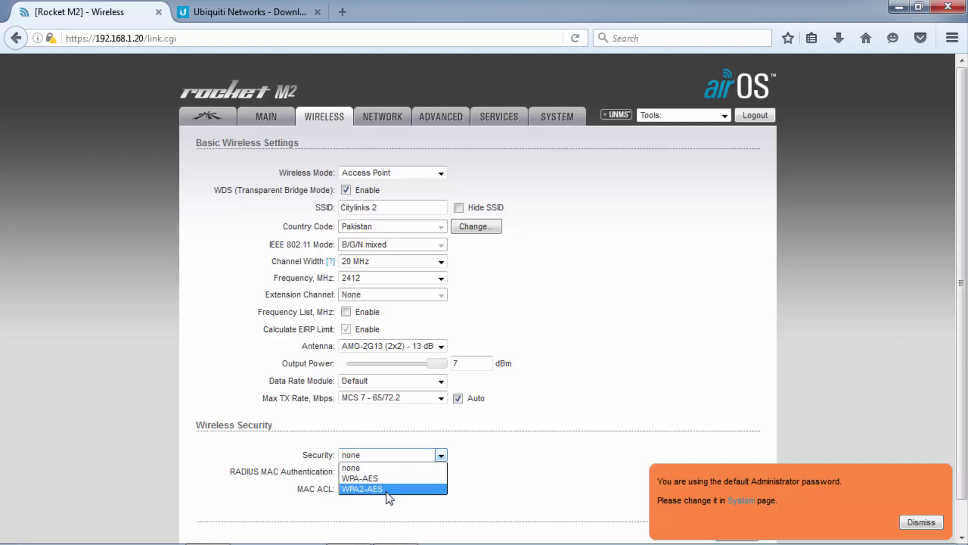
{"action": "left_click", "coordinate": [436, 468]}
{"action": "left_click", "coordinate": [347, 488]}
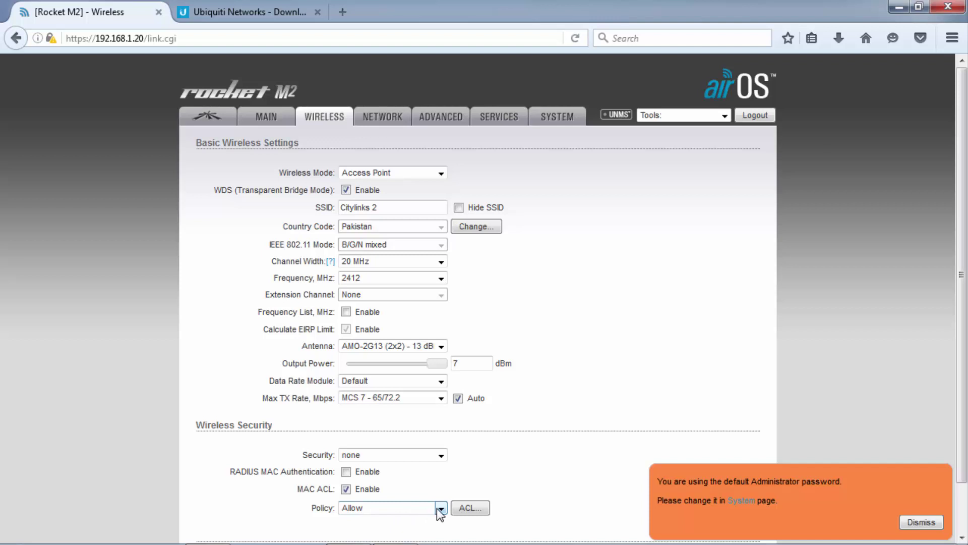
{"action": "scroll", "coordinate": [436, 507], "scroll_direction": "down", "scroll_amount": 2}
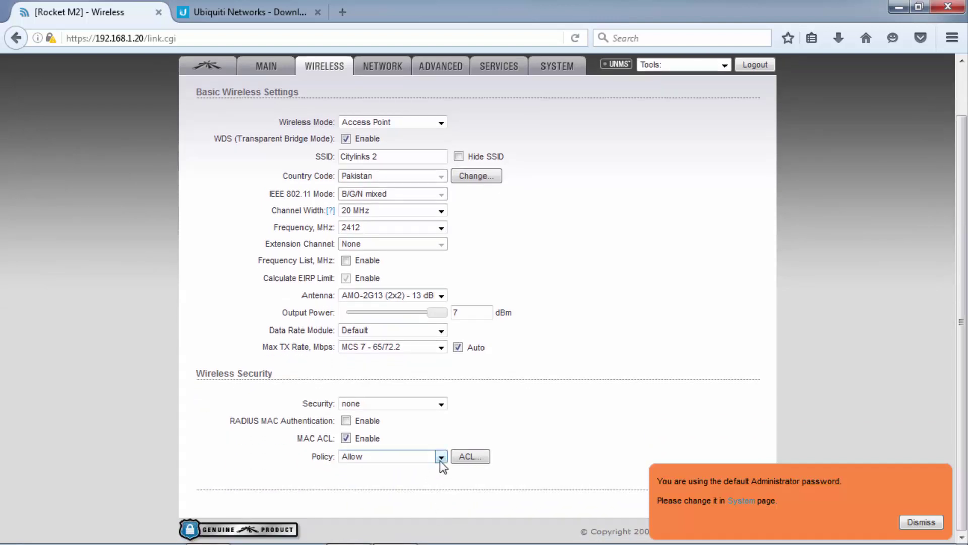
{"action": "scroll", "coordinate": [443, 465], "scroll_direction": "up", "scroll_amount": 2}
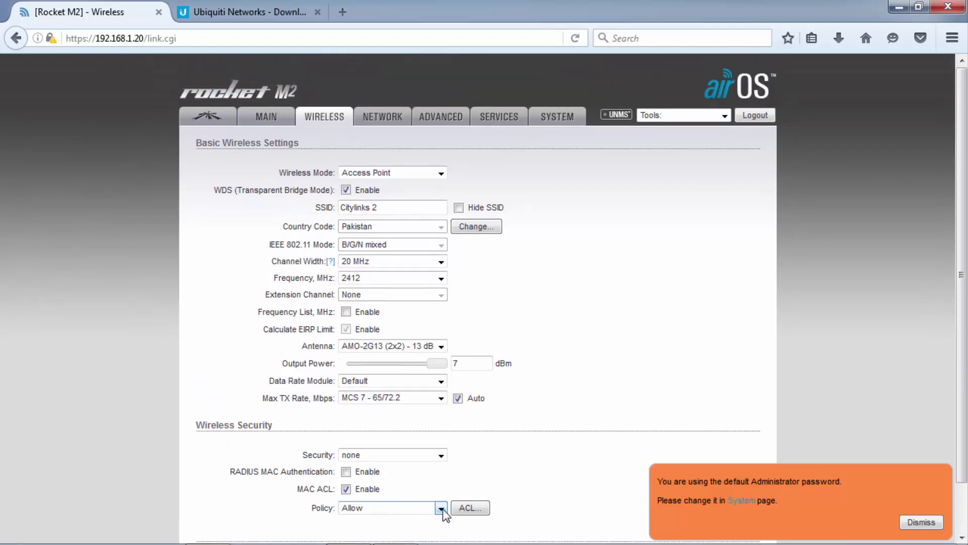
{"action": "left_click", "coordinate": [461, 509]}
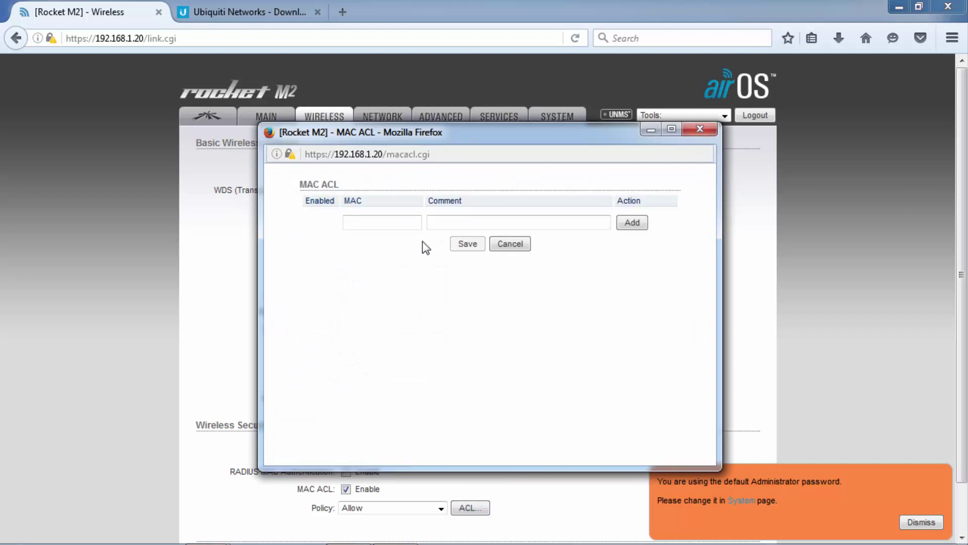
{"action": "left_click", "coordinate": [503, 247]}
{"action": "left_click", "coordinate": [443, 507]}
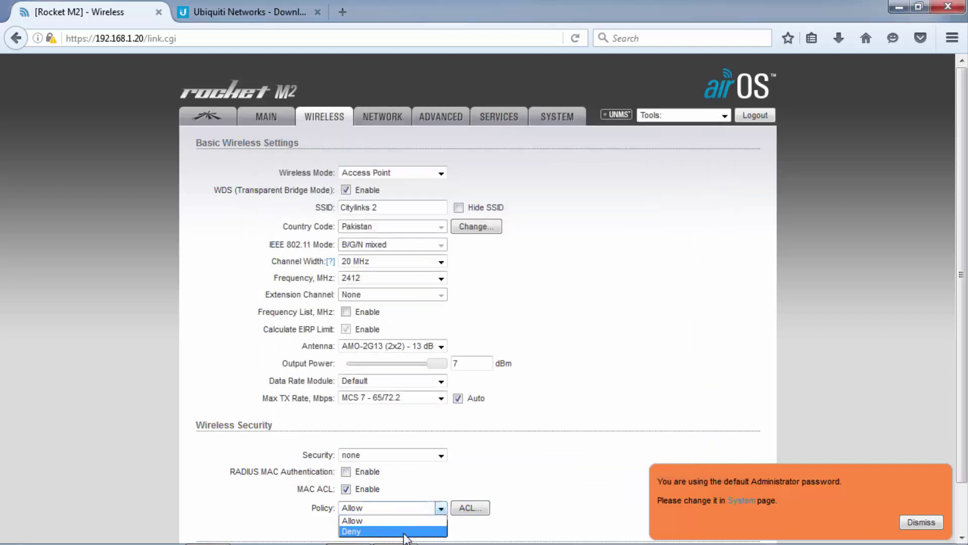
{"action": "left_click", "coordinate": [406, 534]}
{"action": "left_click", "coordinate": [463, 508]}
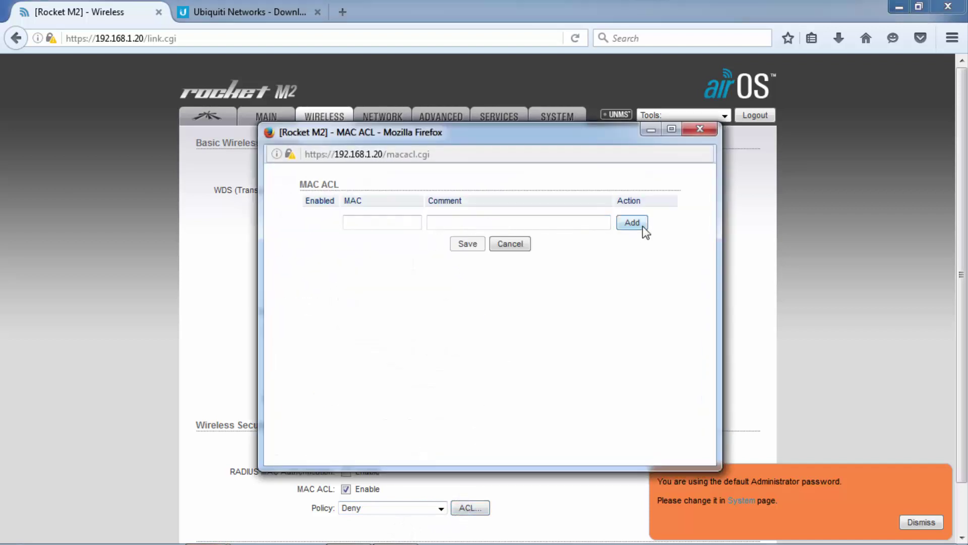
{"action": "left_click", "coordinate": [510, 244]}
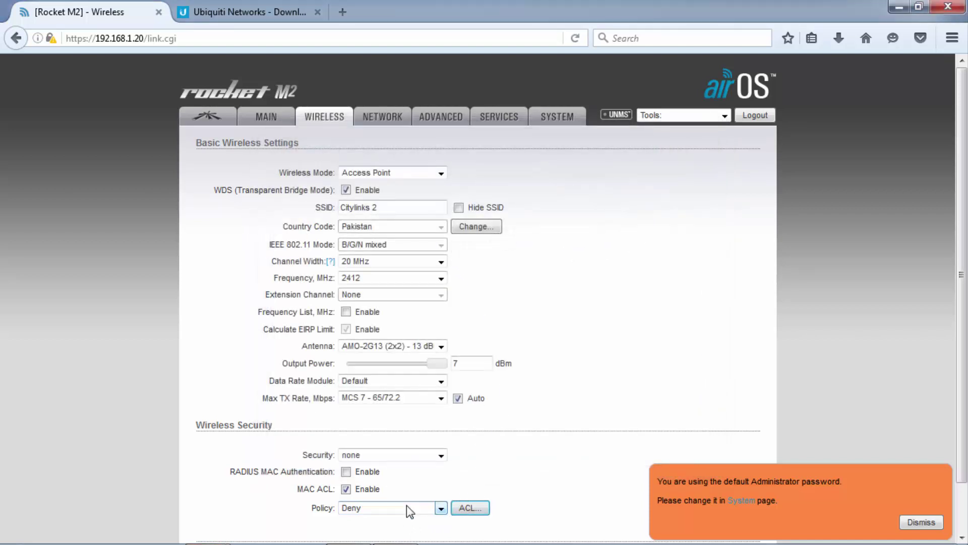
{"action": "left_click", "coordinate": [346, 488]}
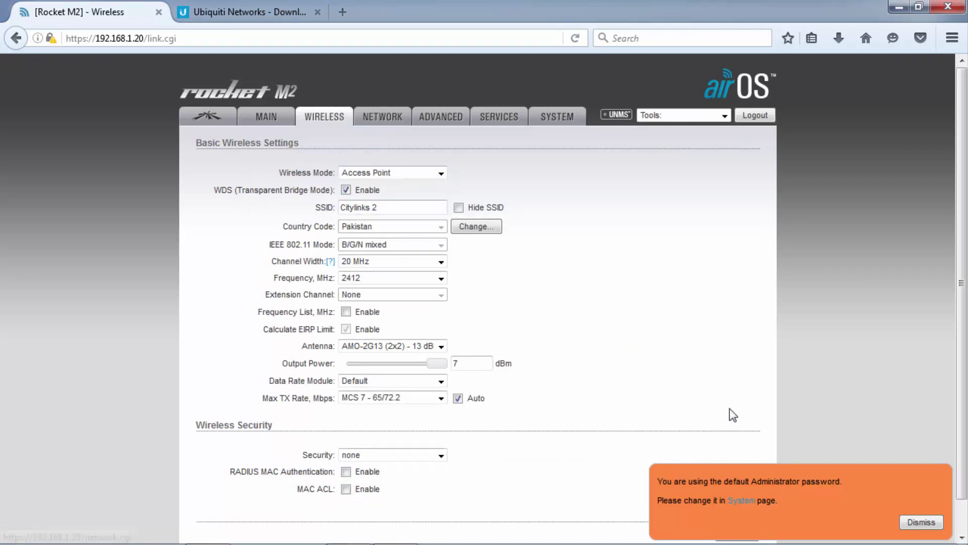
Dismiss the default-password warning and submit the wireless settings changes.
{"action": "left_click", "coordinate": [927, 523]}
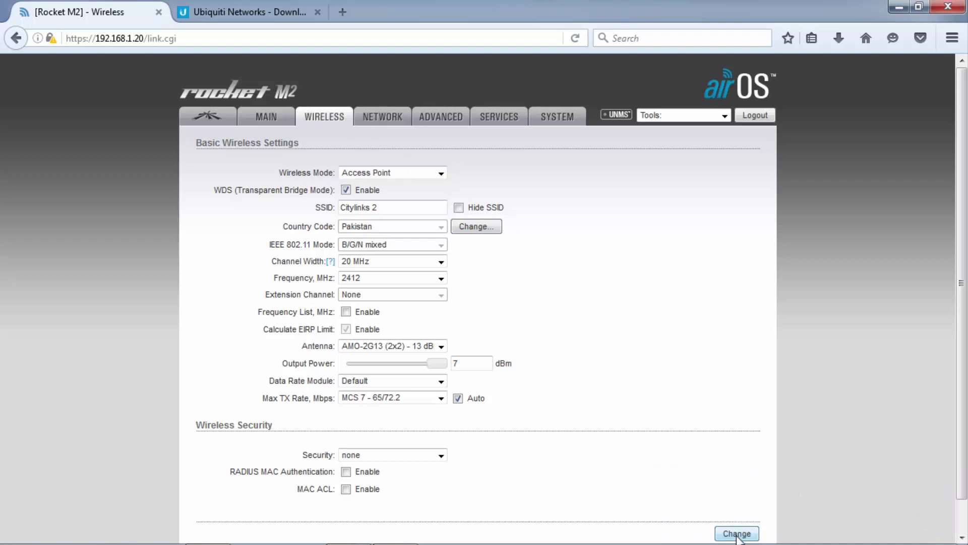
{"action": "scroll", "coordinate": [728, 535], "scroll_direction": "down", "scroll_amount": 1}
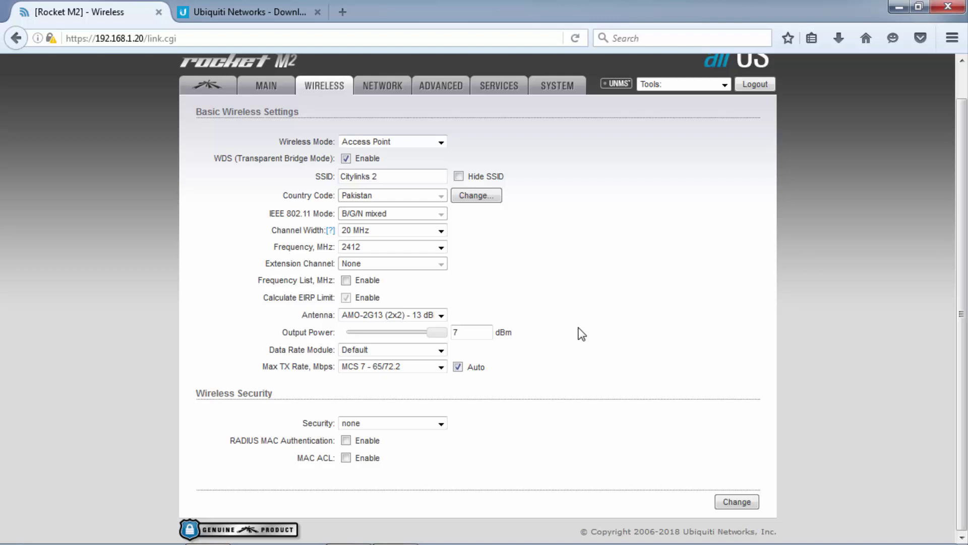
{"action": "left_click", "coordinate": [733, 501]}
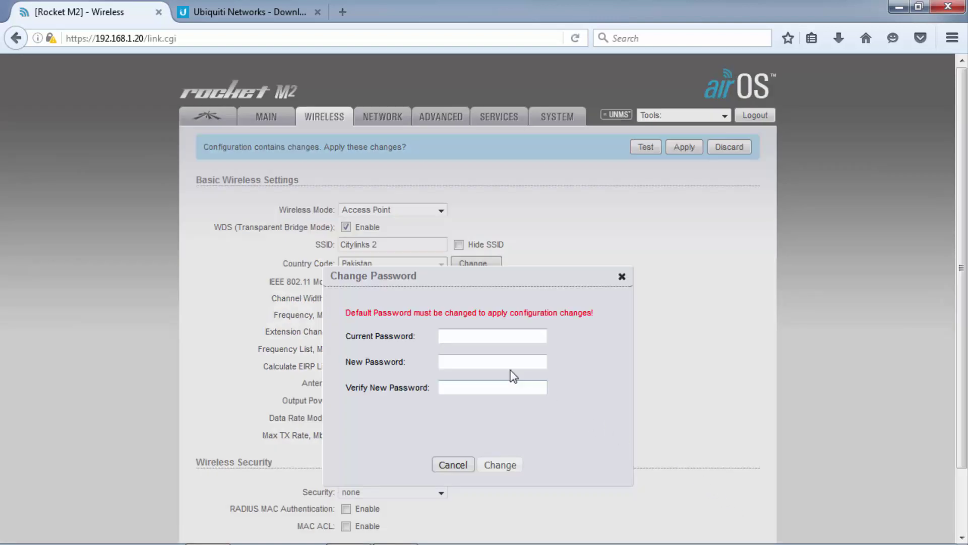
Replace the default admin password by entering the current password and a new password twice.
{"action": "left_click", "coordinate": [453, 336]}
{"action": "type", "text": "ubnt"}
{"action": "key", "text": "Tab"}
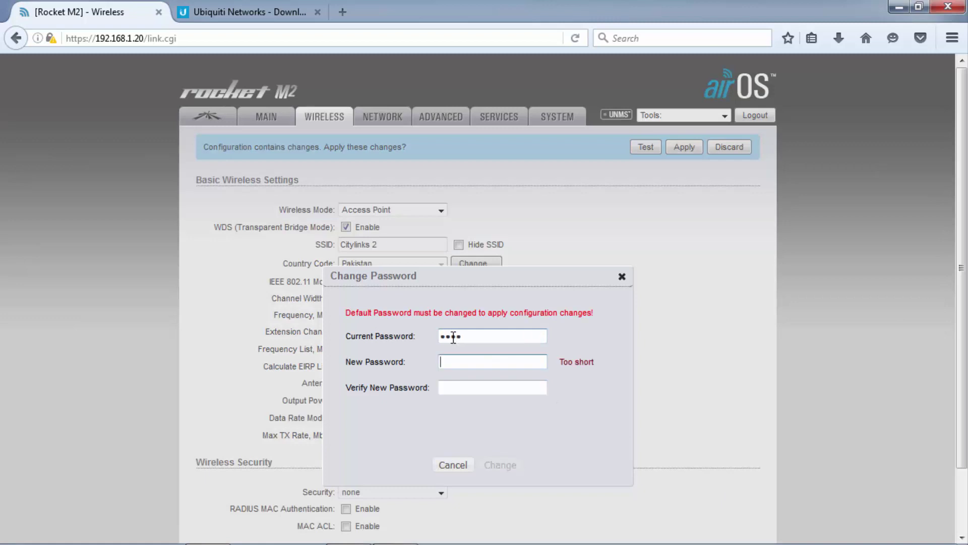
{"action": "type", "text": "•••••••••••"}
{"action": "key", "text": "Tab"}
{"action": "type", "text": "•••••••••••"}
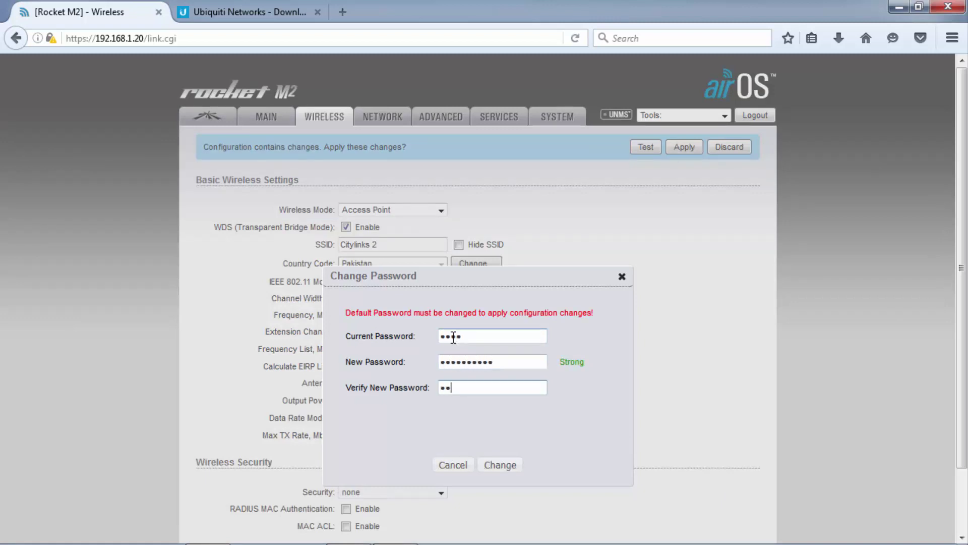
{"action": "left_click", "coordinate": [499, 464]}
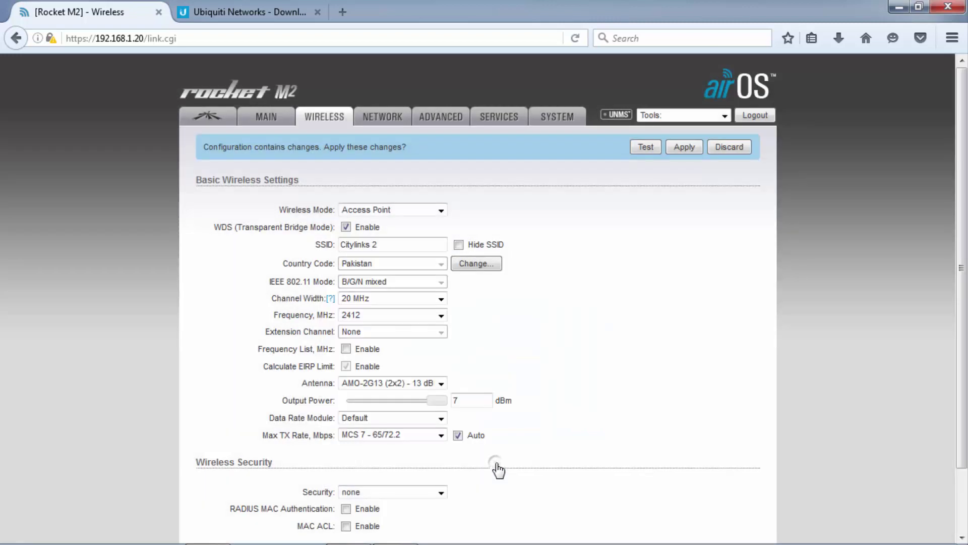
{"action": "left_click", "coordinate": [373, 118]}
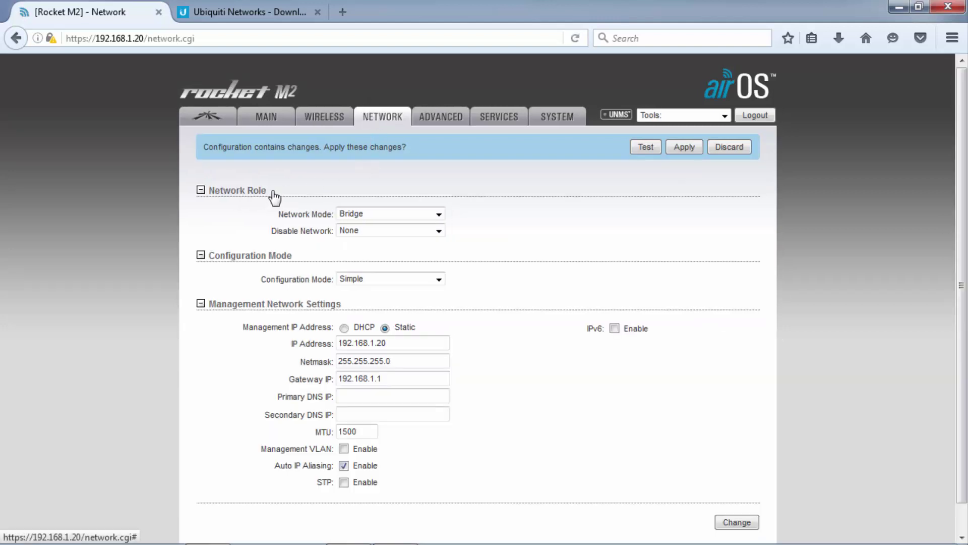
Keep Bridge mode with a static management IP, changing the address to 192.168.1.140.
{"action": "left_click", "coordinate": [389, 212]}
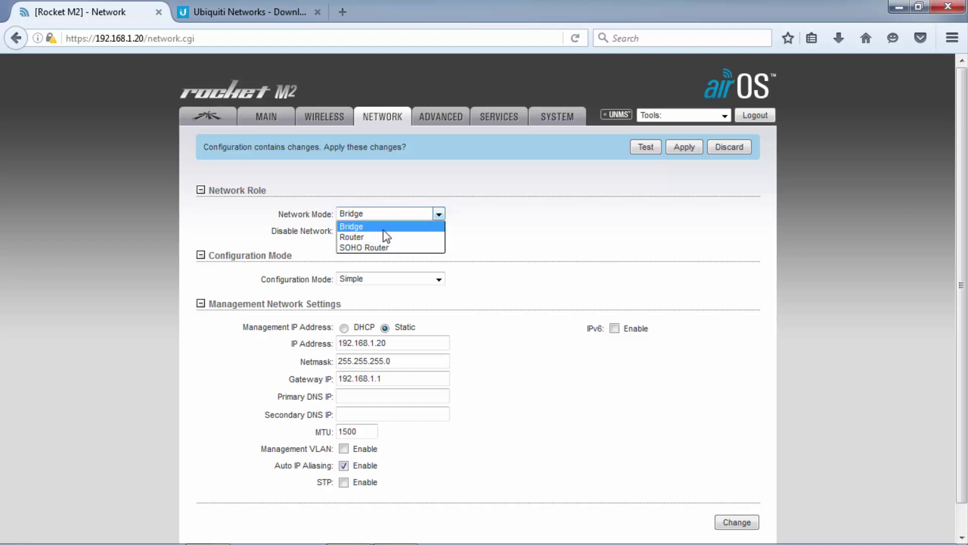
{"action": "left_click", "coordinate": [381, 225]}
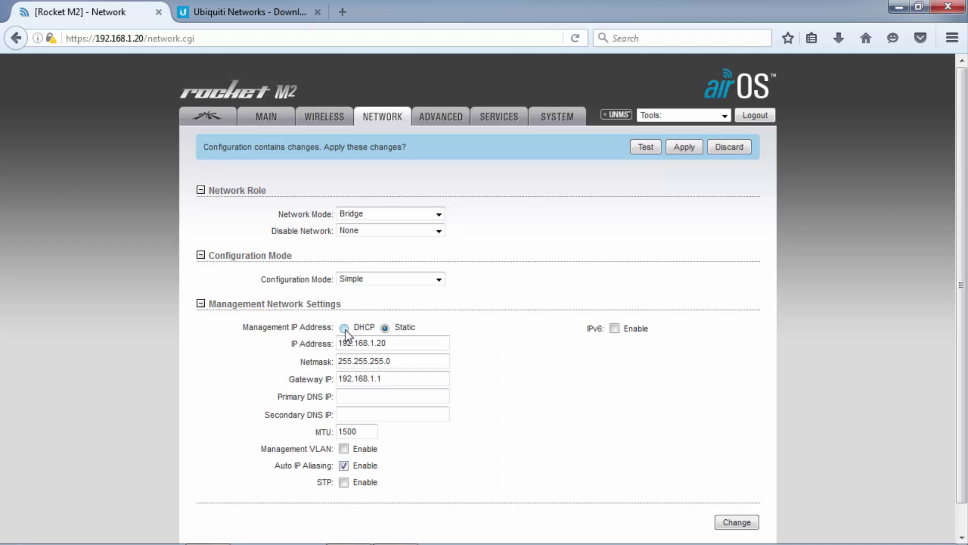
{"action": "left_click_drag", "start_coordinate": [352, 328], "coordinate": [373, 331]}
{"action": "left_click", "coordinate": [345, 328]}
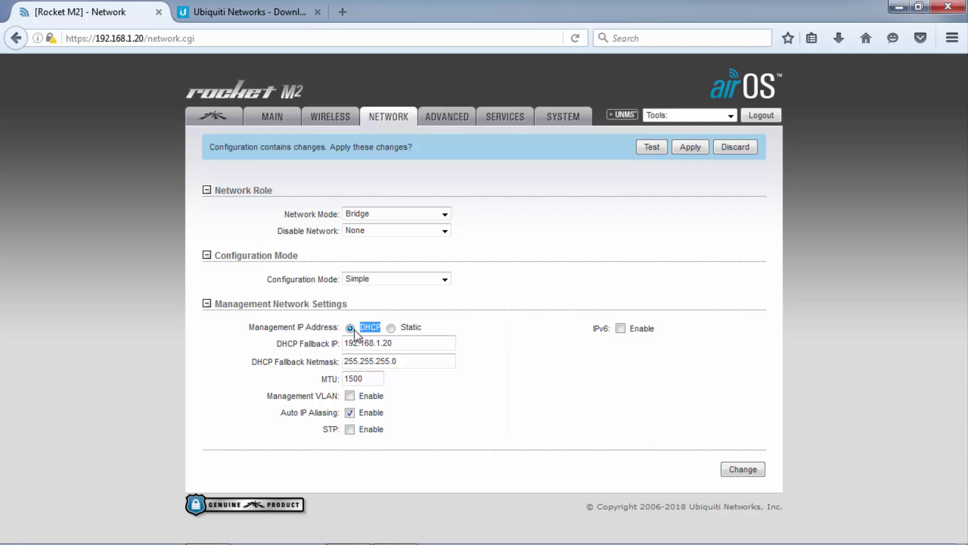
{"action": "left_click", "coordinate": [391, 328]}
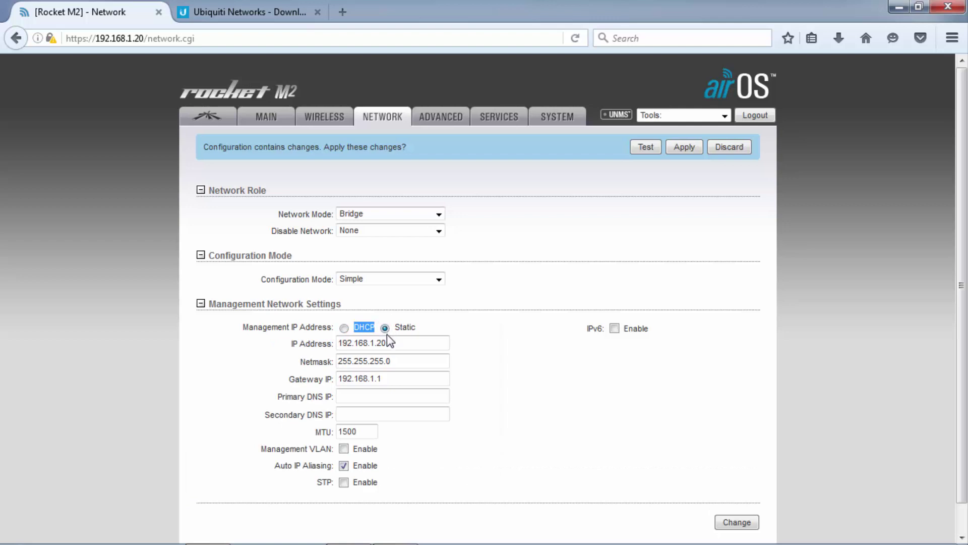
{"action": "left_click", "coordinate": [378, 343]}
{"action": "left_click_drag", "start_coordinate": [378, 343], "coordinate": [393, 343]}
{"action": "type", "text": "140"}
{"action": "double_click", "coordinate": [385, 343]}
Leave the management VLAN off, enable STP, and submit the network settings.
{"action": "left_click", "coordinate": [344, 449]}
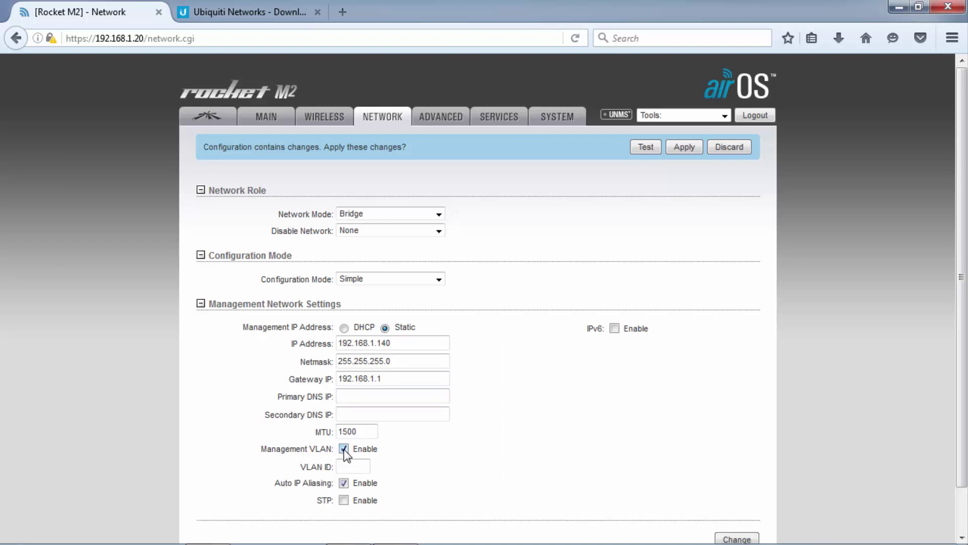
{"action": "left_click", "coordinate": [344, 449]}
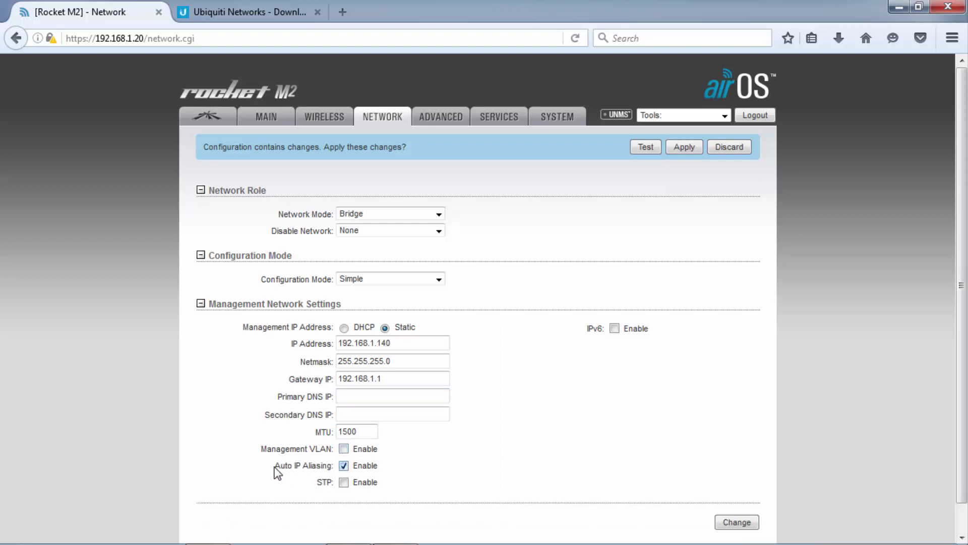
{"action": "left_click_drag", "start_coordinate": [274, 467], "coordinate": [323, 470]}
{"action": "left_click", "coordinate": [388, 473]}
{"action": "double_click", "coordinate": [330, 483]}
{"action": "left_click", "coordinate": [344, 482]}
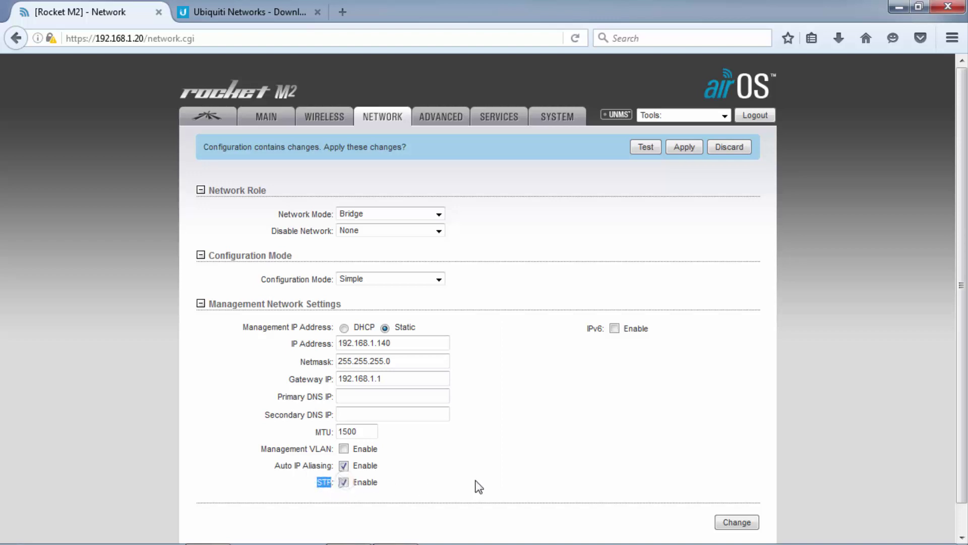
{"action": "left_click", "coordinate": [747, 523]}
Review the Advanced settings: Aggregation 32, Multicast Data, Multicast Enhancement and Installer EIRP Control.
{"action": "left_click", "coordinate": [437, 120]}
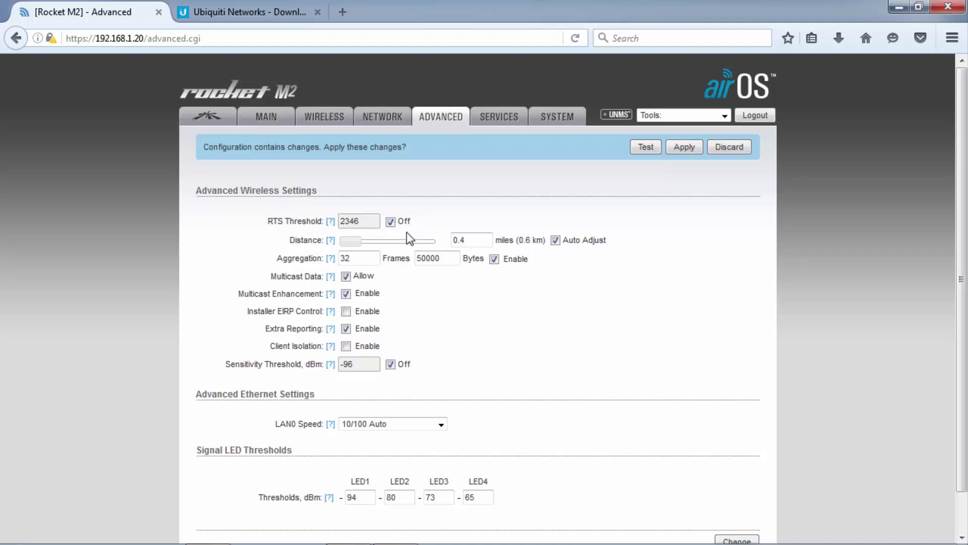
{"action": "double_click", "coordinate": [345, 260]}
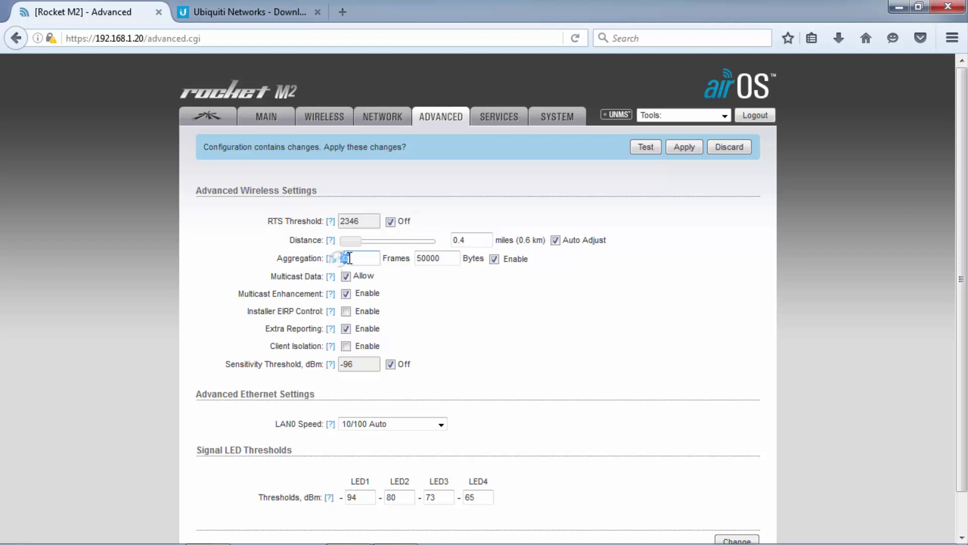
{"action": "left_click", "coordinate": [375, 277]}
{"action": "left_click_drag", "start_coordinate": [271, 276], "coordinate": [320, 276]}
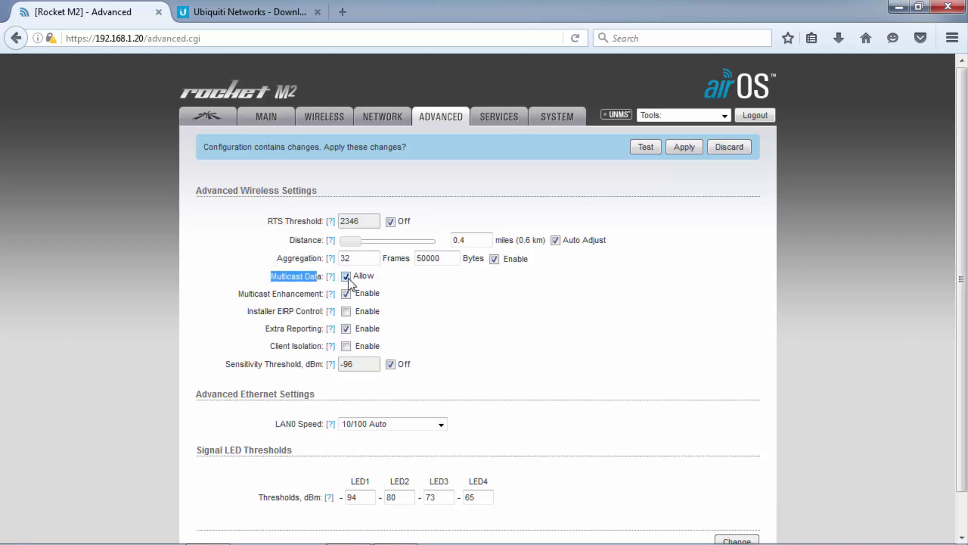
{"action": "left_click_drag", "start_coordinate": [238, 293], "coordinate": [323, 293]}
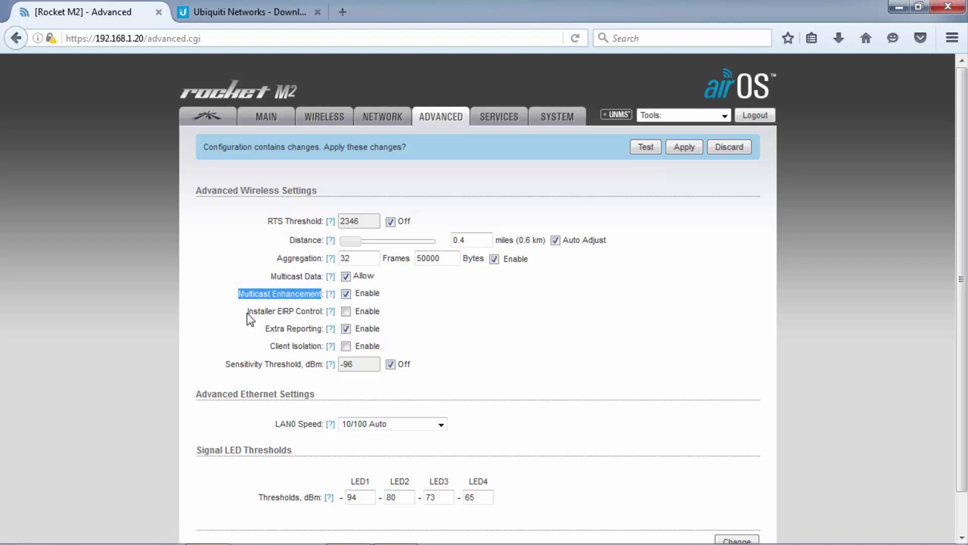
{"action": "left_click_drag", "start_coordinate": [247, 312], "coordinate": [321, 313]}
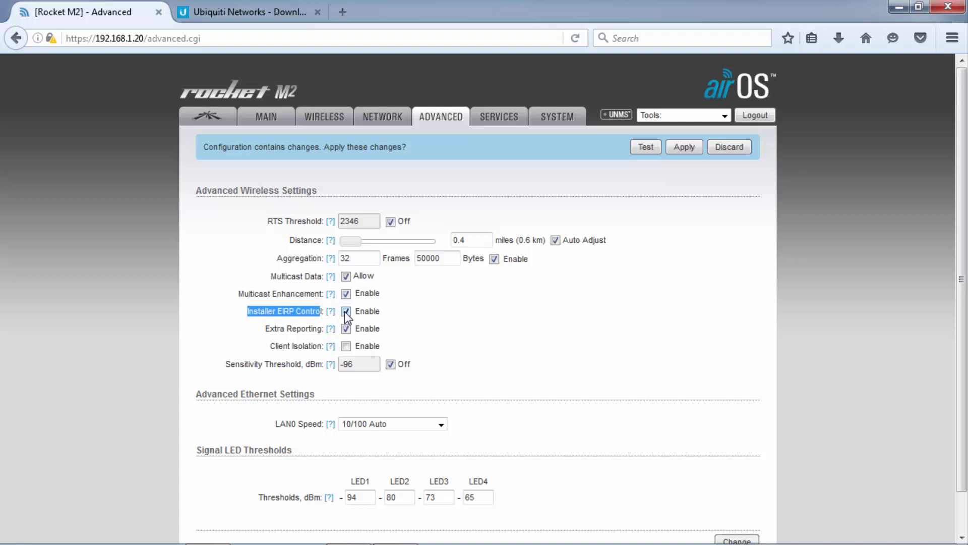
{"action": "left_click", "coordinate": [280, 311]}
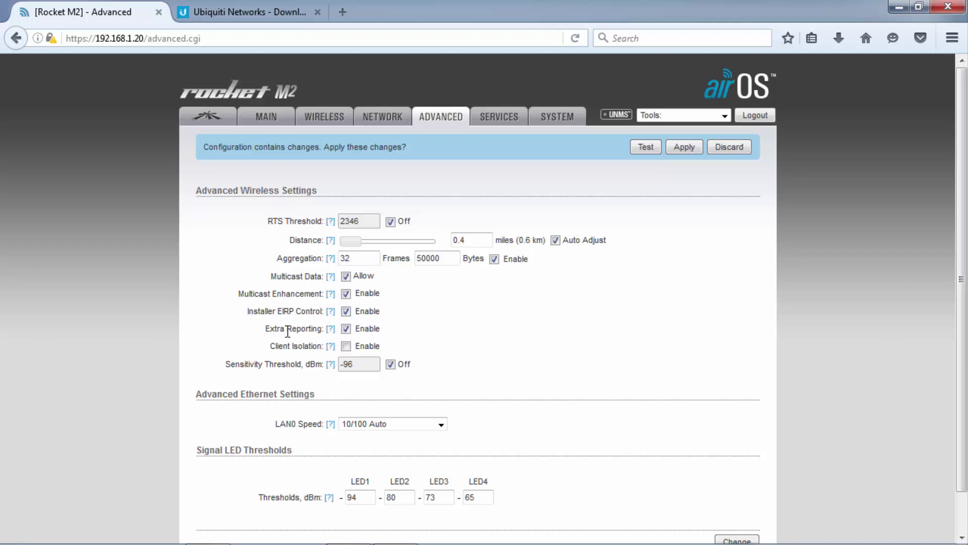
Check Extra Reporting, Client Isolation off and Sensitivity Threshold off at -96, then submit.
{"action": "left_click_drag", "start_coordinate": [265, 329], "coordinate": [323, 328]}
{"action": "left_click", "coordinate": [406, 342]}
{"action": "left_click_drag", "start_coordinate": [272, 347], "coordinate": [322, 347]}
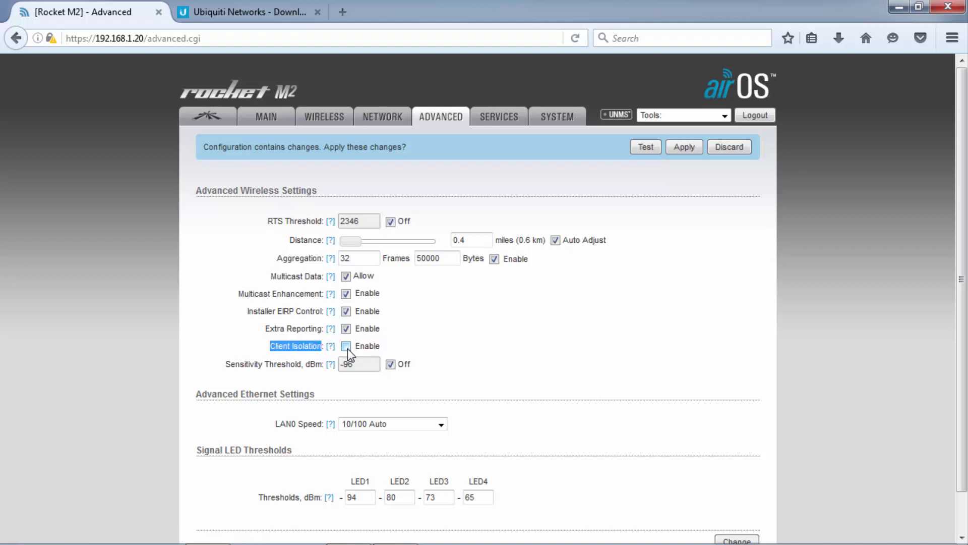
{"action": "left_click_drag", "start_coordinate": [223, 362], "coordinate": [303, 375]}
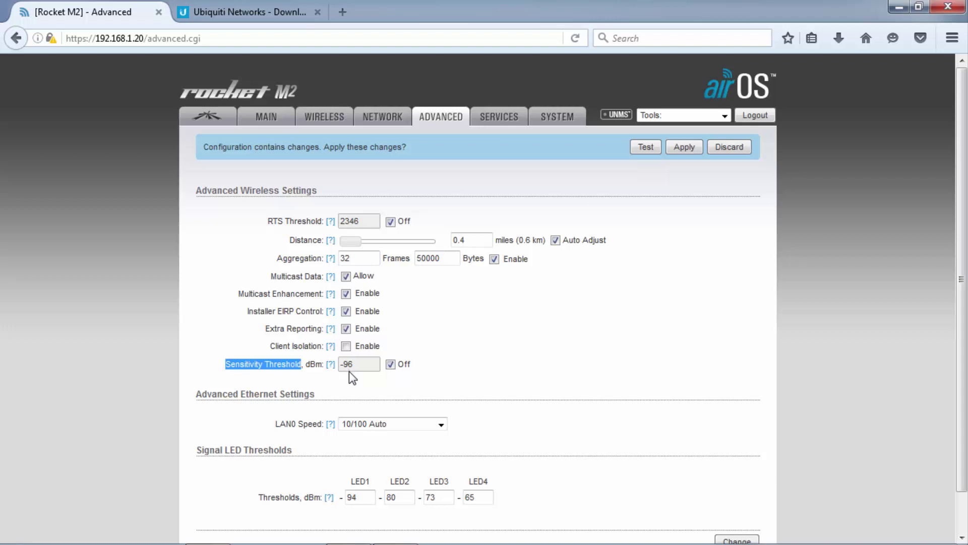
{"action": "left_click", "coordinate": [307, 377]}
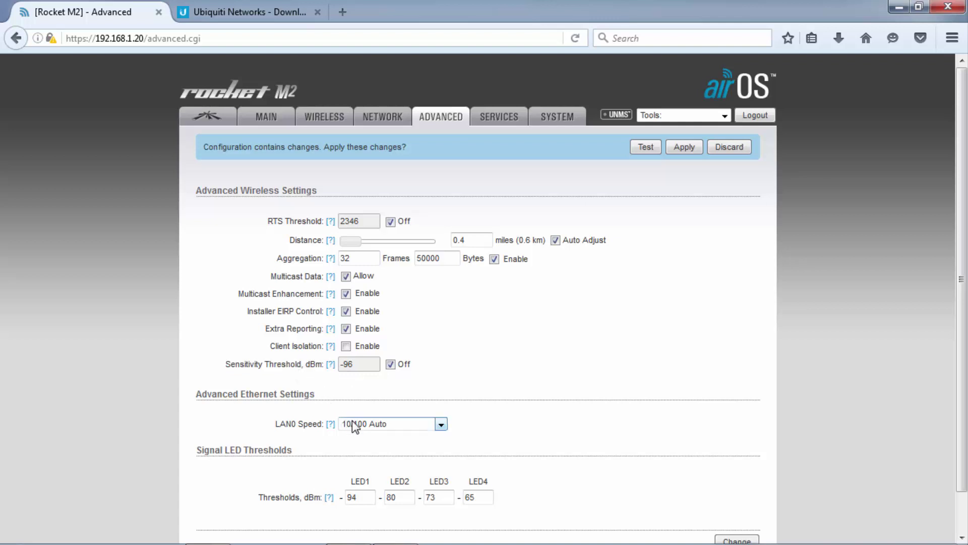
{"action": "scroll", "coordinate": [571, 335], "scroll_direction": "down", "scroll_amount": 2}
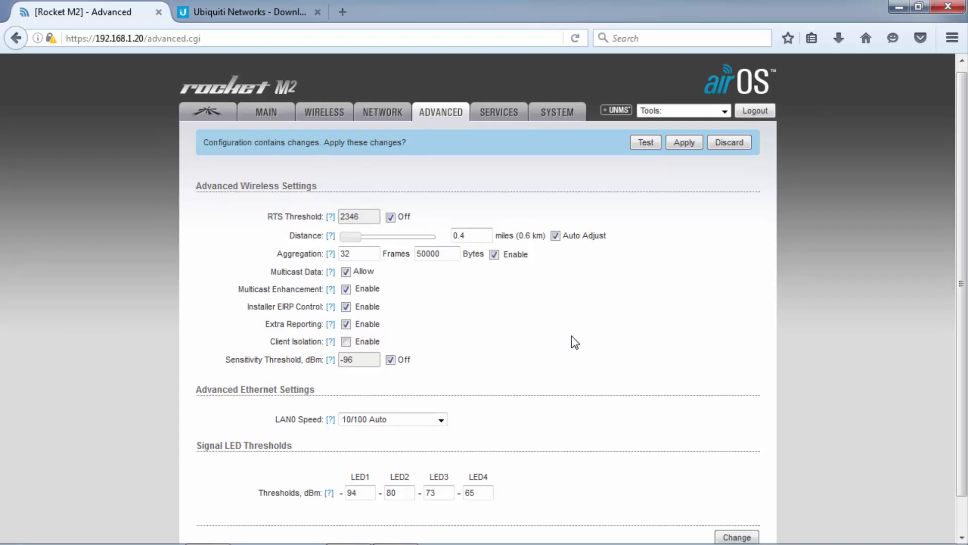
{"action": "left_click", "coordinate": [733, 501]}
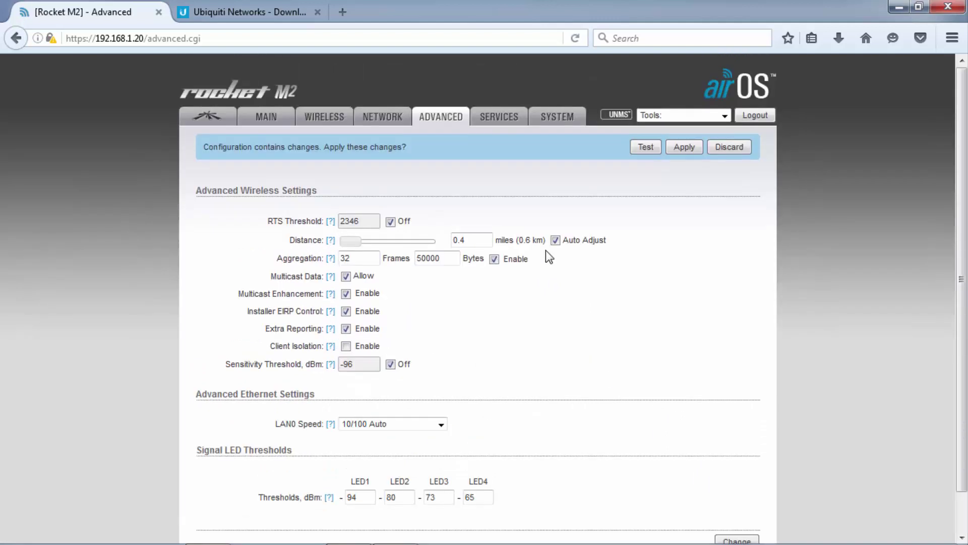
Scroll through the Services settings, leaving Device Discovery and CDP enabled.
{"action": "left_click", "coordinate": [501, 121]}
{"action": "scroll", "coordinate": [362, 284], "scroll_direction": "down", "scroll_amount": 3}
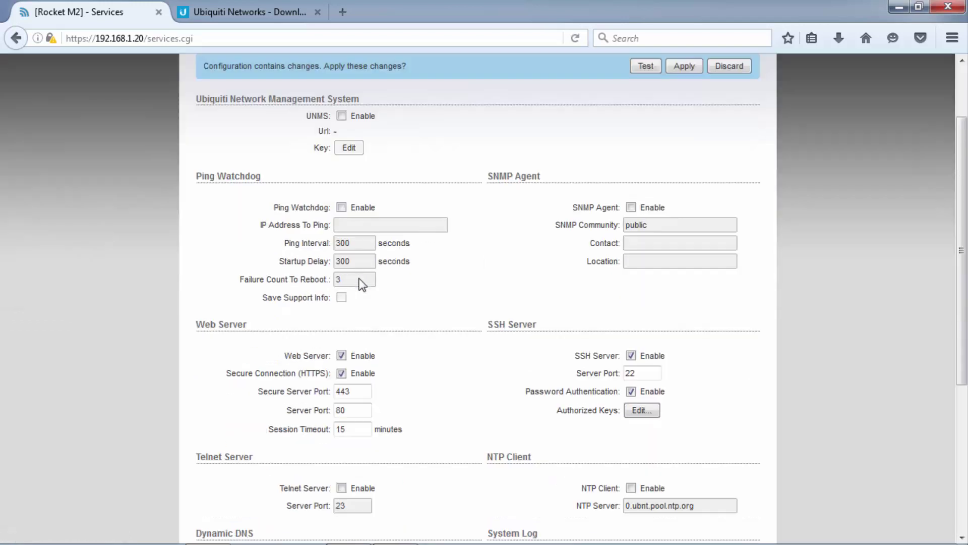
{"action": "scroll", "coordinate": [362, 283], "scroll_direction": "down", "scroll_amount": 8}
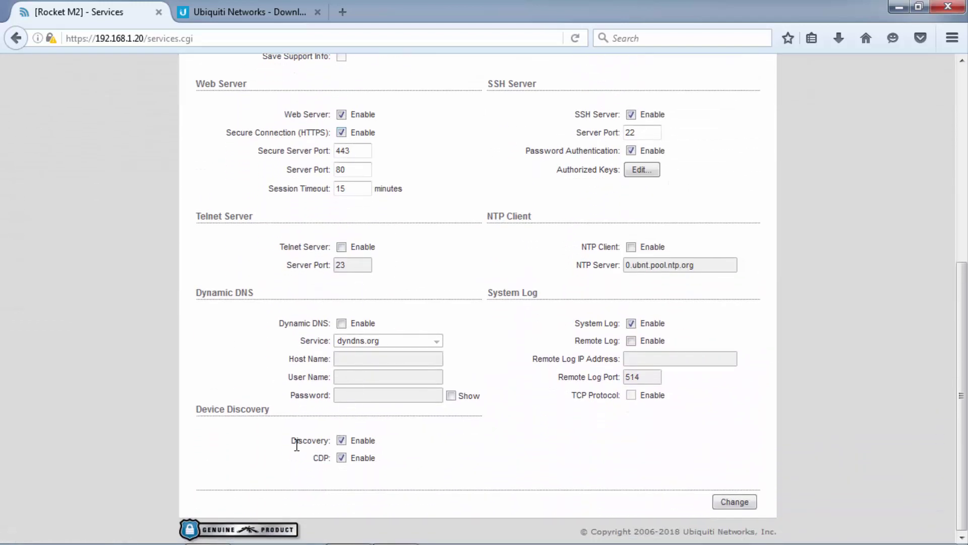
{"action": "left_click_drag", "start_coordinate": [283, 440], "coordinate": [332, 460]}
{"action": "left_click", "coordinate": [469, 452]}
{"action": "scroll", "coordinate": [605, 358], "scroll_direction": "up", "scroll_amount": 10}
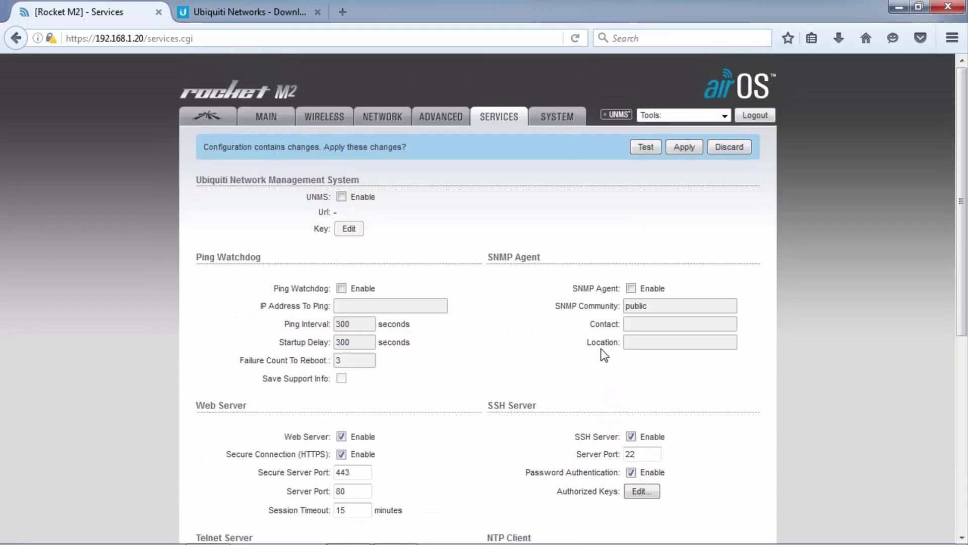
{"action": "left_click", "coordinate": [561, 116]}
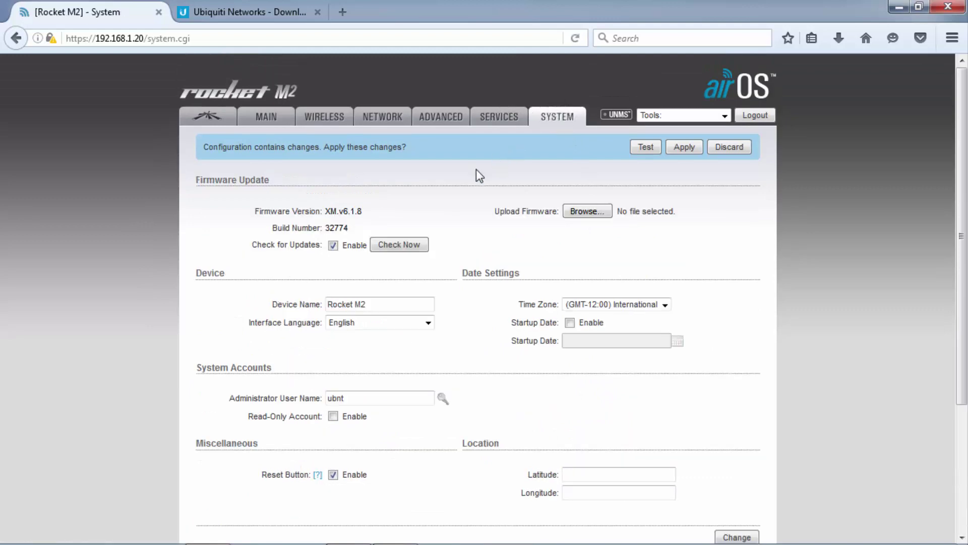
Rename the device to 'Lala Rocket M2' and submit the change.
{"action": "left_click", "coordinate": [331, 306]}
{"action": "type", "text": "Lala"}
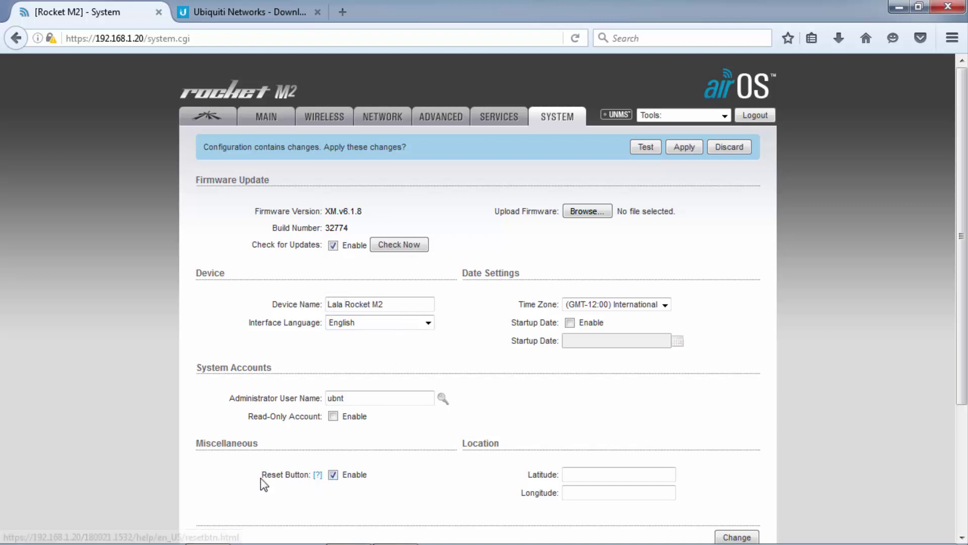
{"action": "left_click_drag", "start_coordinate": [262, 478], "coordinate": [306, 476]}
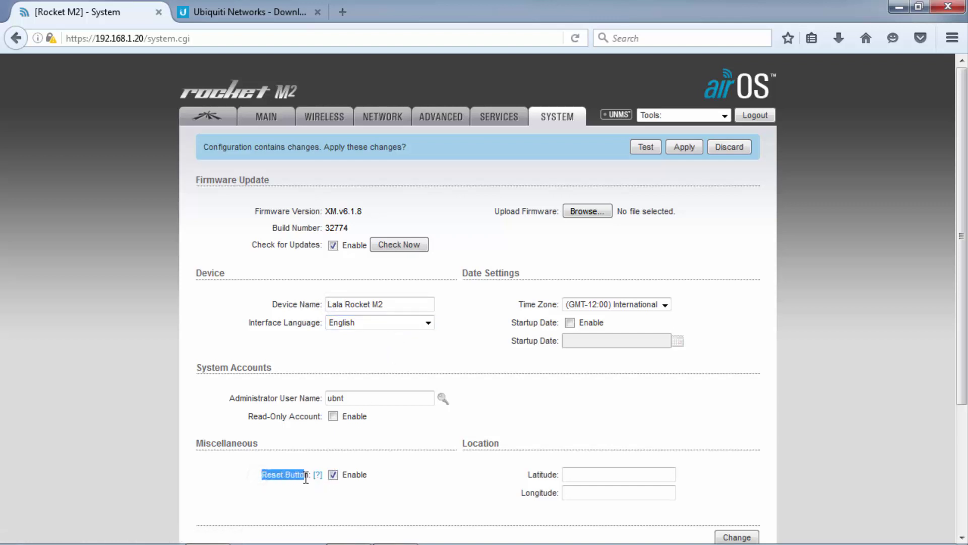
{"action": "left_click", "coordinate": [336, 483]}
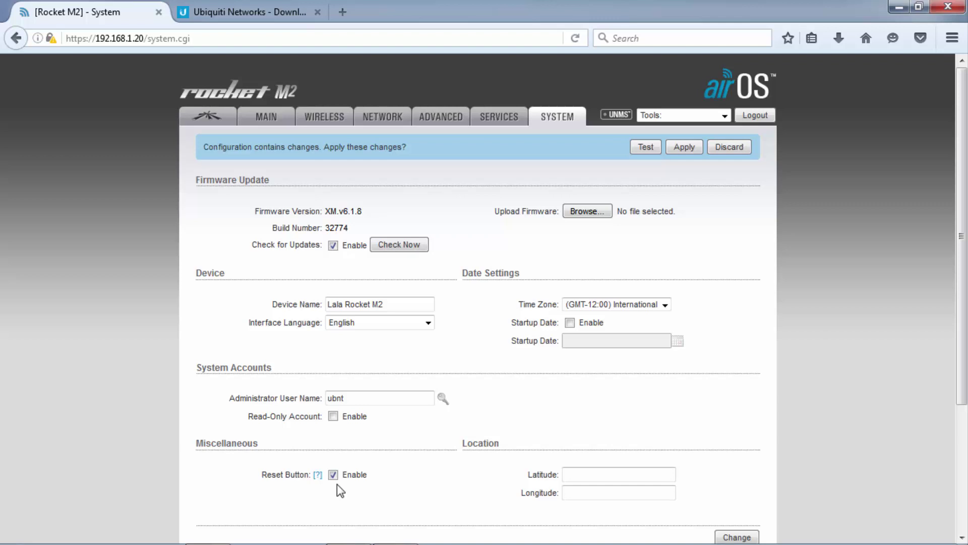
{"action": "left_click", "coordinate": [736, 536]}
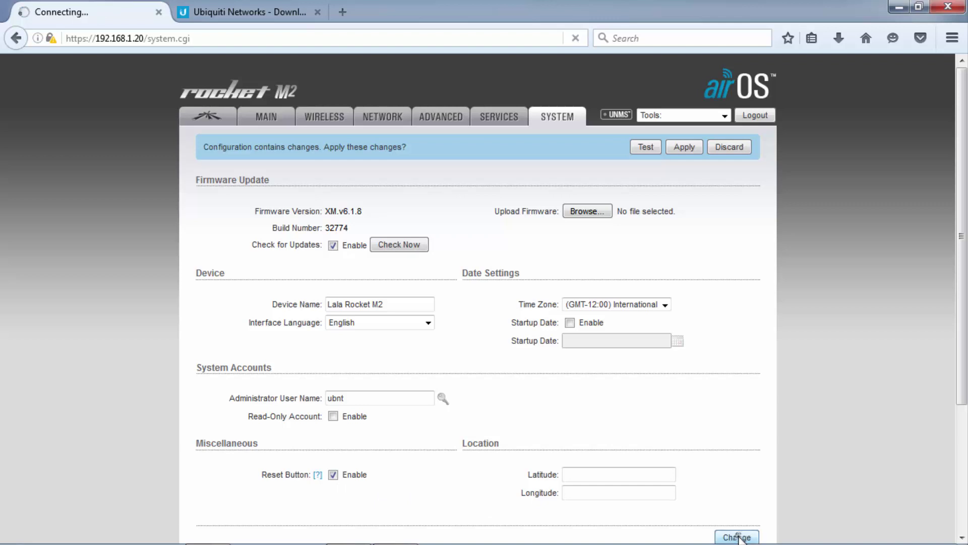
{"action": "left_click", "coordinate": [220, 118]}
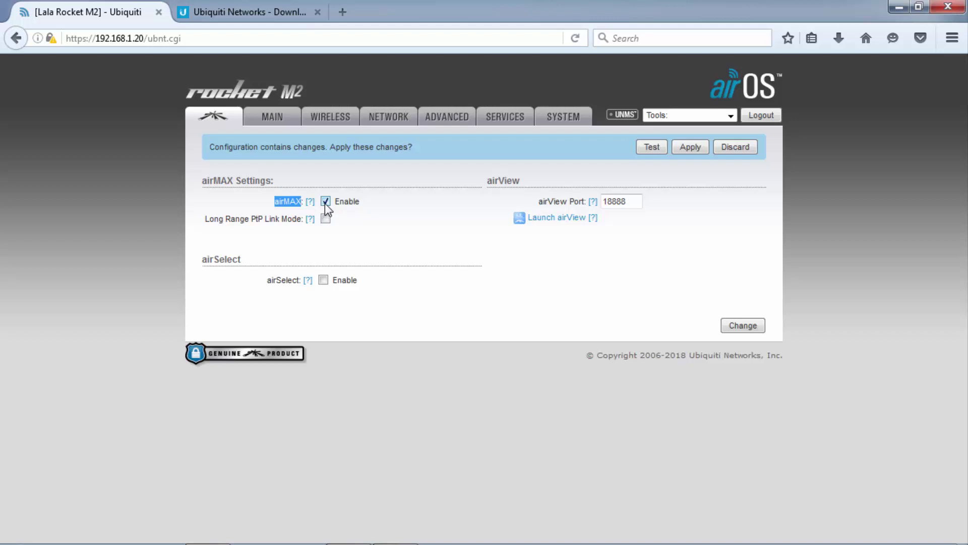
Uncheck airMAX Enable, leave airSelect off, and submit the airMAX change.
{"action": "left_click", "coordinate": [325, 202]}
{"action": "left_click_drag", "start_coordinate": [266, 280], "coordinate": [299, 280]}
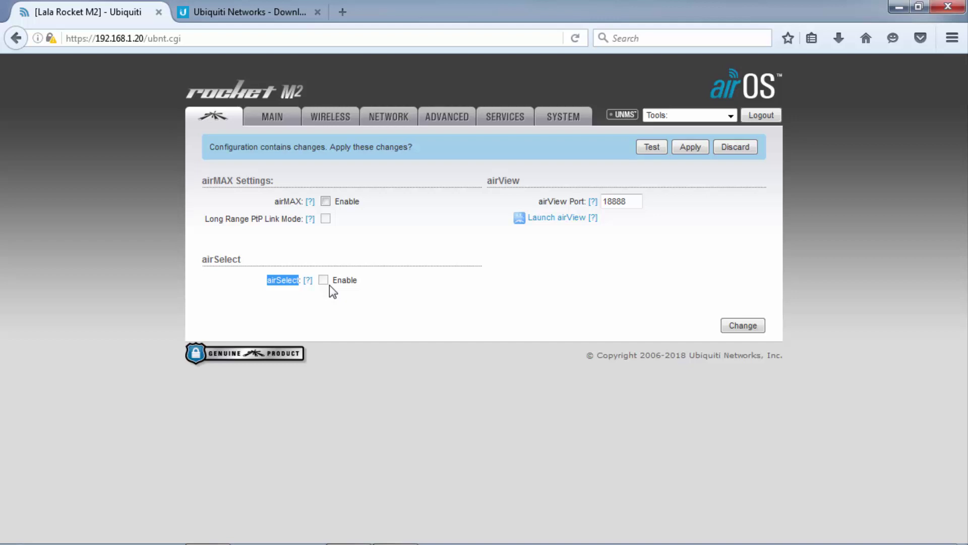
{"action": "left_click", "coordinate": [734, 331]}
Apply the pending changes and accept the security exception for the device's certificate at 192.168.1.140.
{"action": "left_click", "coordinate": [690, 147]}
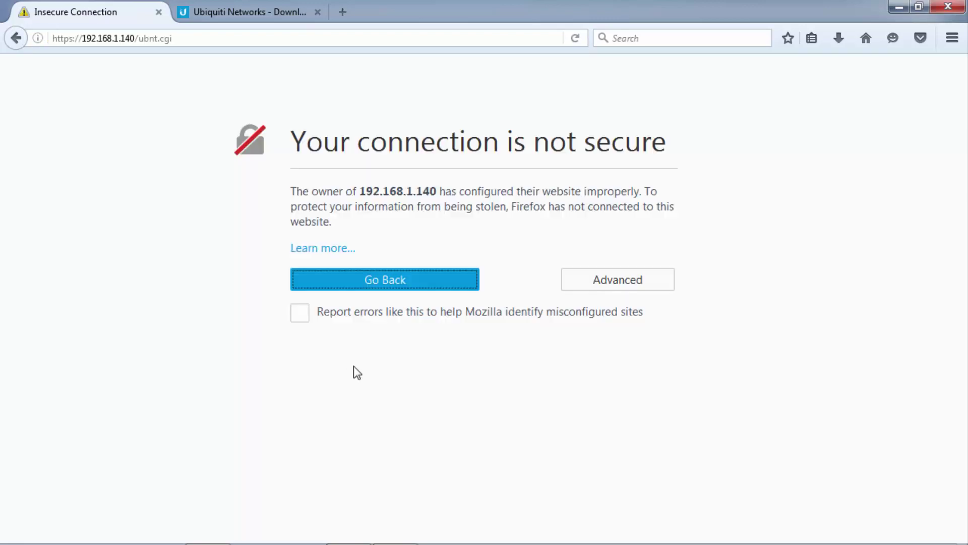
{"action": "left_click", "coordinate": [588, 280]}
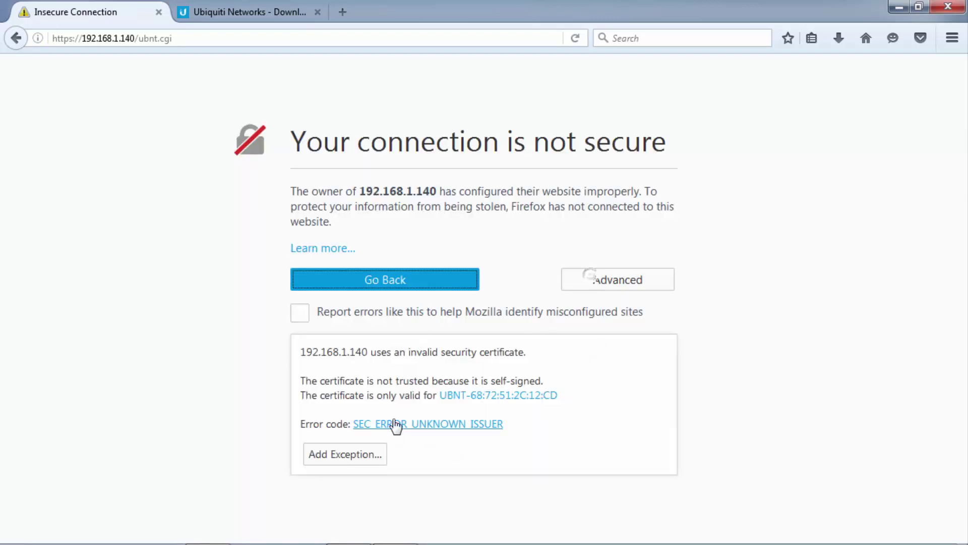
{"action": "left_click", "coordinate": [344, 454]}
{"action": "left_click", "coordinate": [528, 433]}
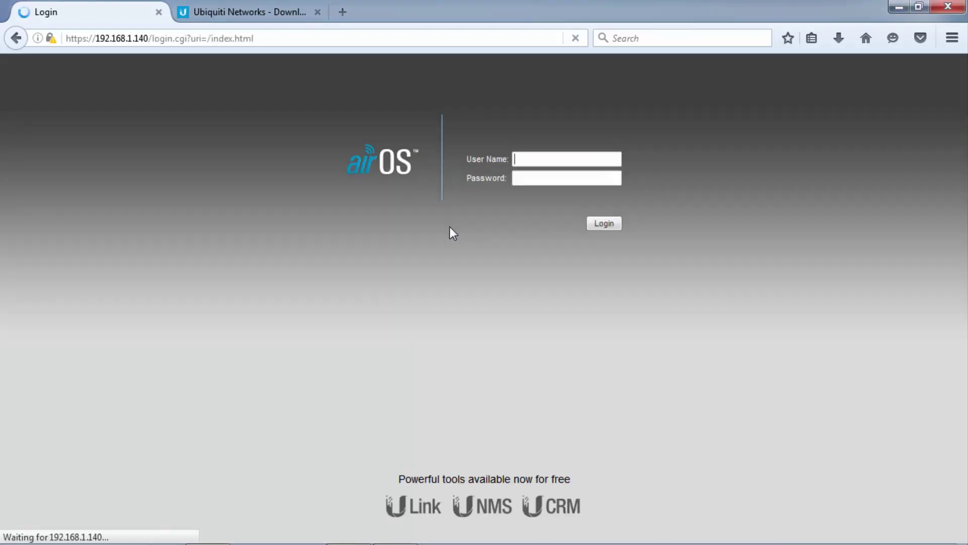
Log into airOS as user ubnt with the device password and save the login in Firefox.
{"action": "left_click", "coordinate": [538, 160]}
{"action": "type", "text": "ubnt"}
{"action": "left_click", "coordinate": [538, 175]}
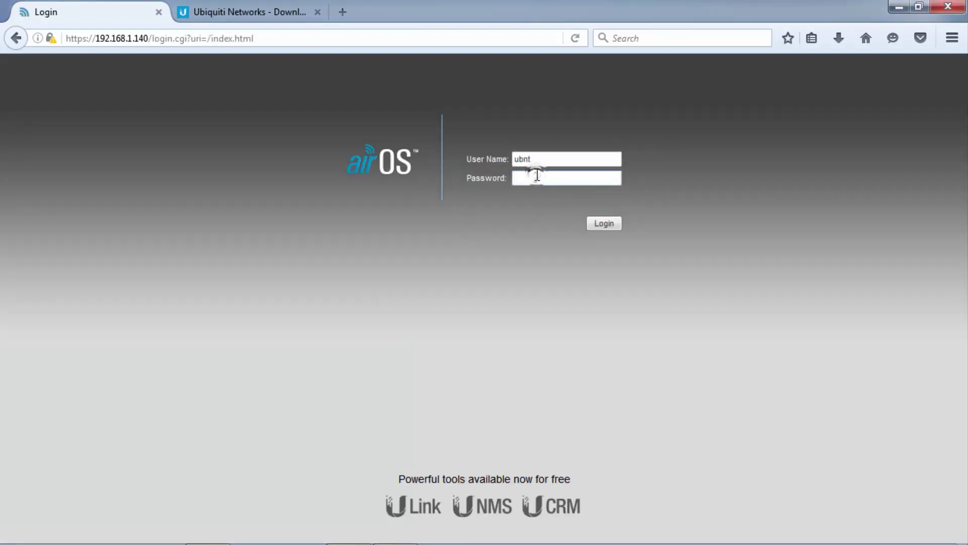
{"action": "type", "text": "•••••••••••"}
{"action": "key", "text": "Return"}
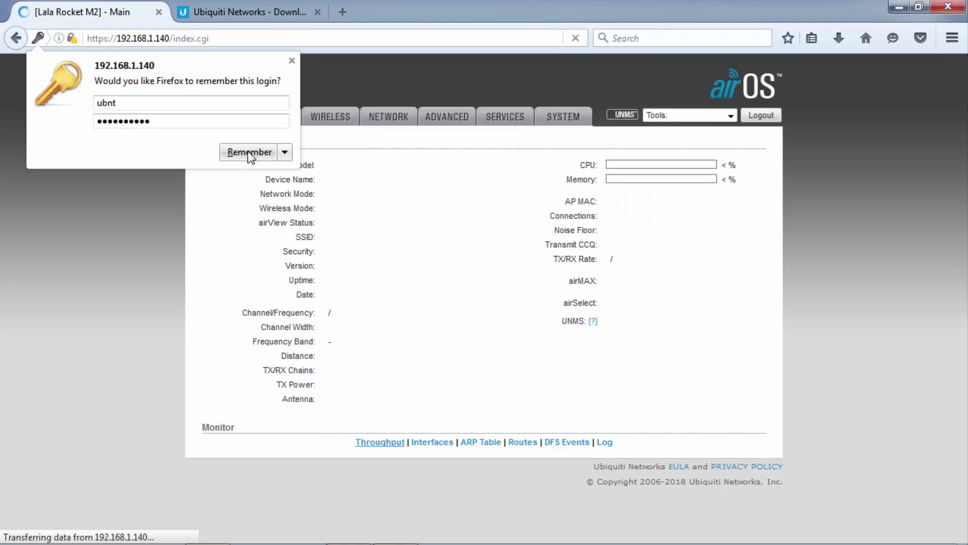
{"action": "left_click", "coordinate": [248, 151]}
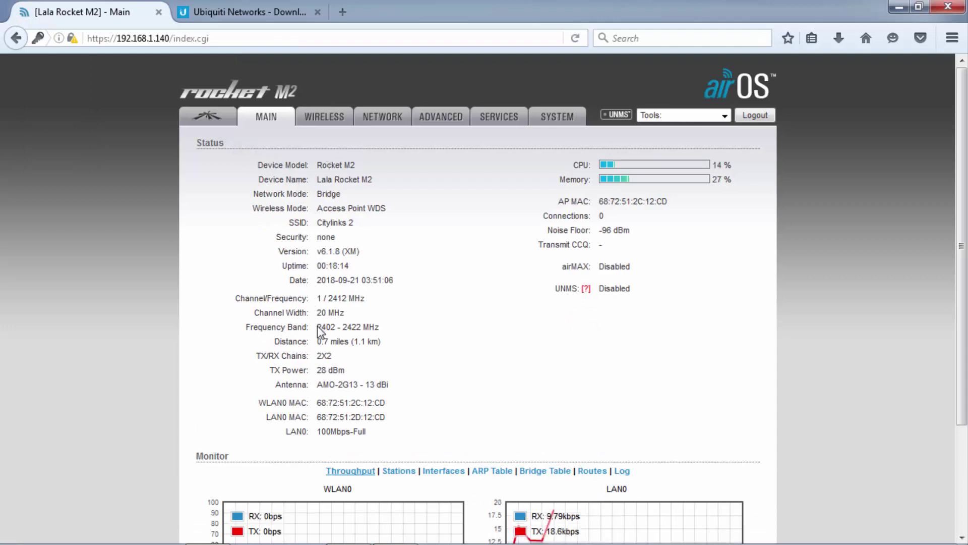
Review the Main status values: frequency band, 28 dBm TX power, memory, connections and transmit CCQ.
{"action": "left_click_drag", "start_coordinate": [316, 327], "coordinate": [366, 329]}
{"action": "left_click_drag", "start_coordinate": [317, 370], "coordinate": [346, 371]}
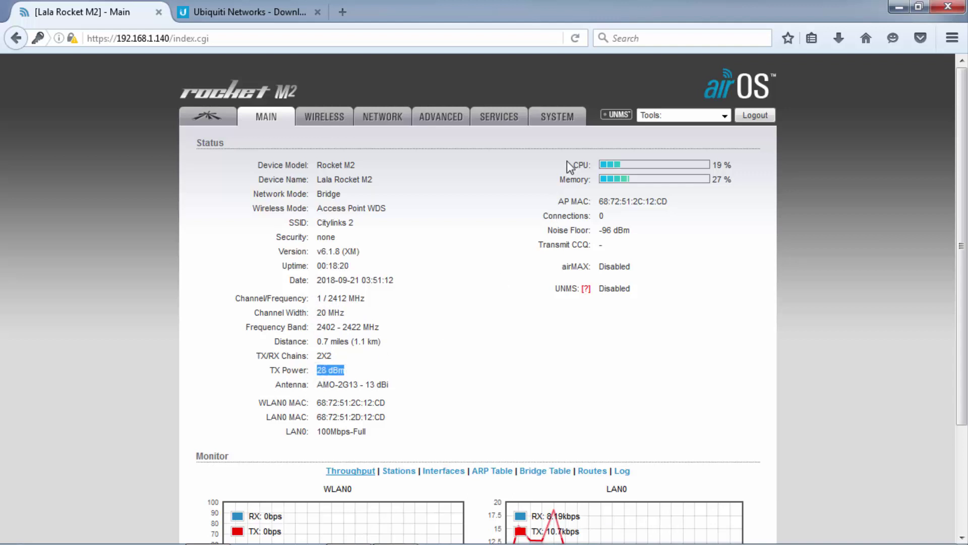
{"action": "left_click_drag", "start_coordinate": [558, 179], "coordinate": [590, 182]}
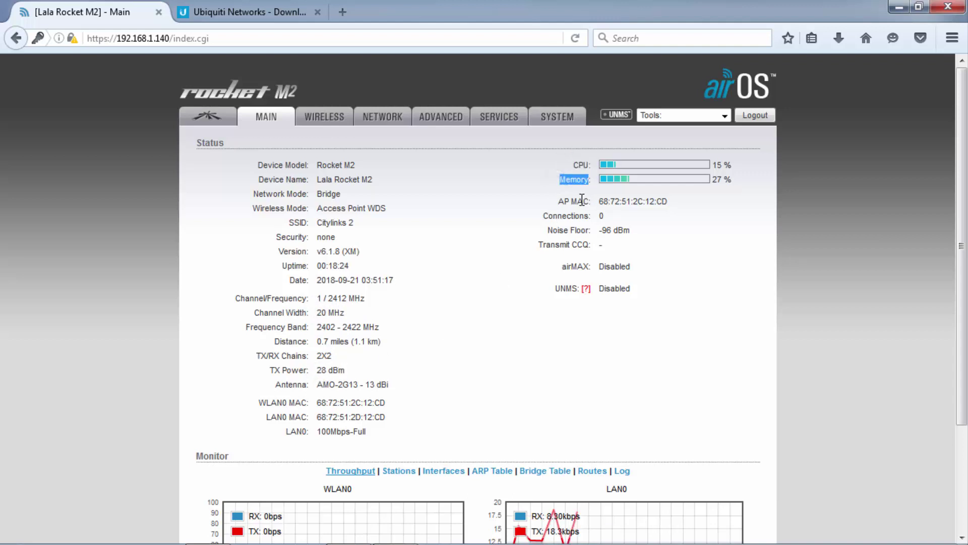
{"action": "left_click", "coordinate": [646, 222]}
{"action": "left_click_drag", "start_coordinate": [542, 216], "coordinate": [586, 232]}
{"action": "left_click", "coordinate": [517, 237]}
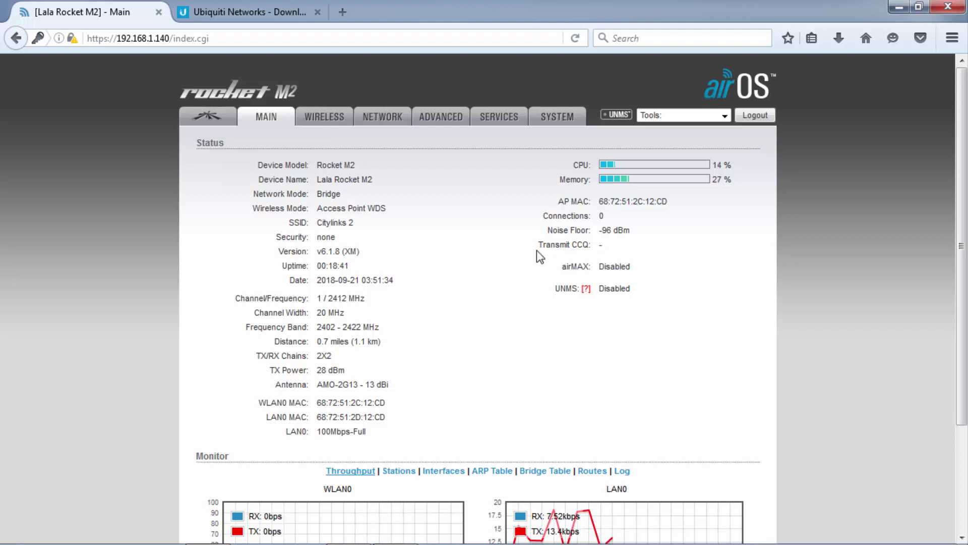
{"action": "mouse_move", "coordinate": [569, 247]}
{"action": "left_mouse_down"}
{"action": "mouse_move", "coordinate": [589, 247]}
{"action": "mouse_move", "coordinate": [585, 256]}
{"action": "left_mouse_up"}
{"action": "left_click", "coordinate": [615, 245]}
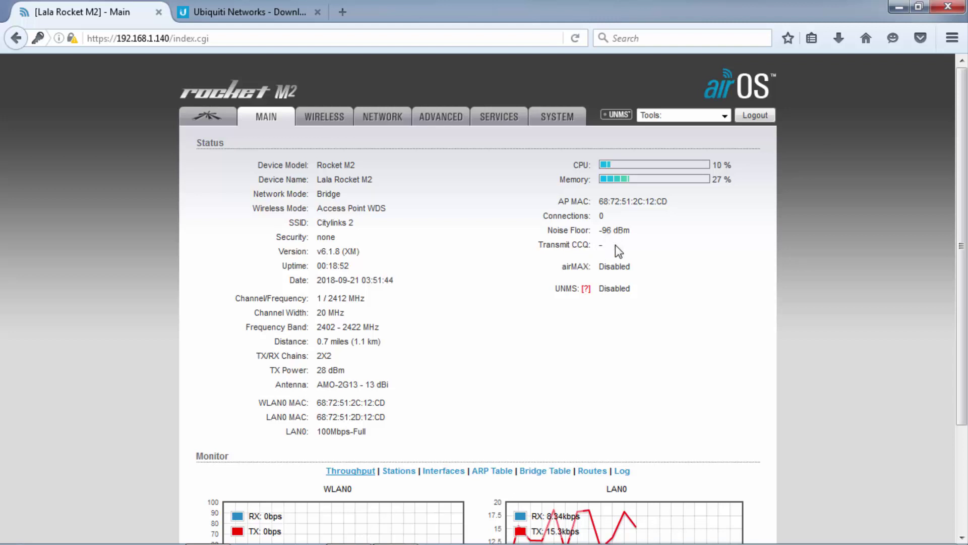